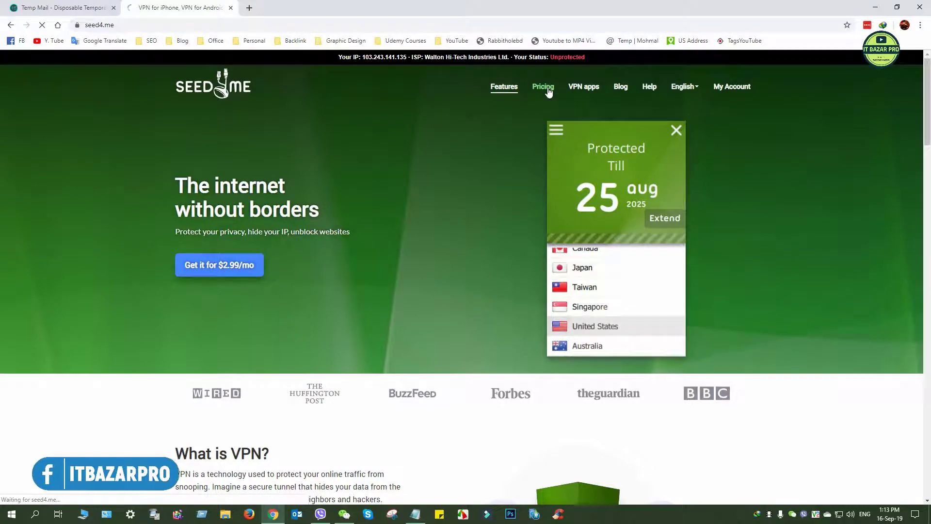
Open the Seed4.Me pricing page and check the 1-year plan's payment form with promo code BF2019.
left_click(548, 87)
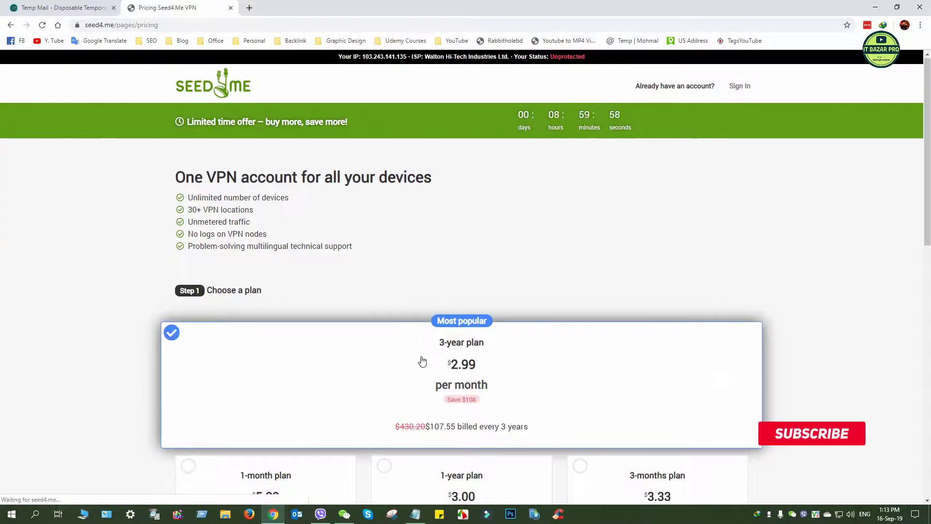
scroll(422, 359, "down", 1)
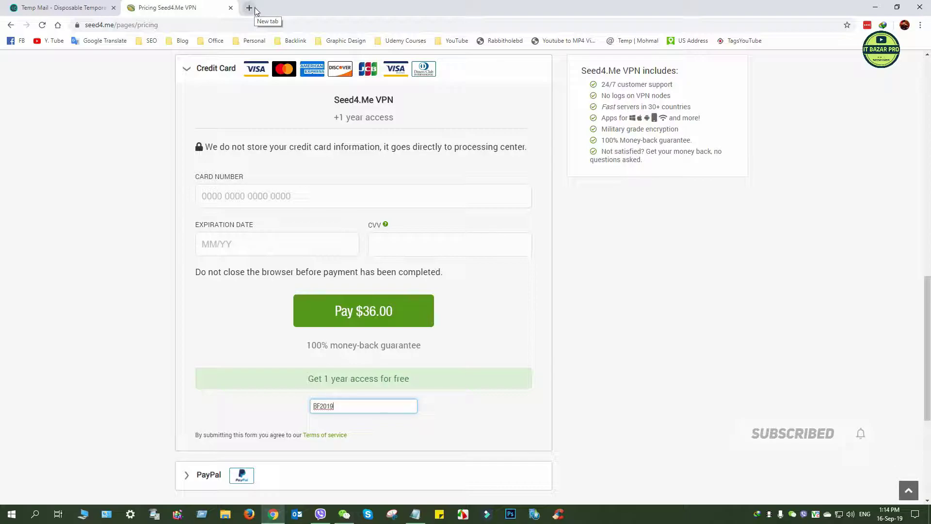
scroll(587, 287, "up", 15)
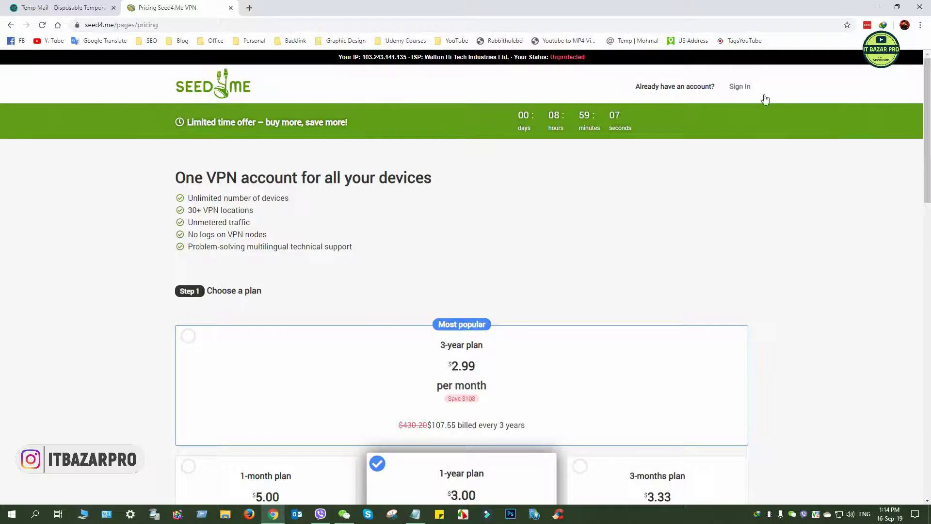
Open the form for creating a new Seed4.Me account and fill in its email with the temporary address copied from Temp Mail.
left_click(737, 88)
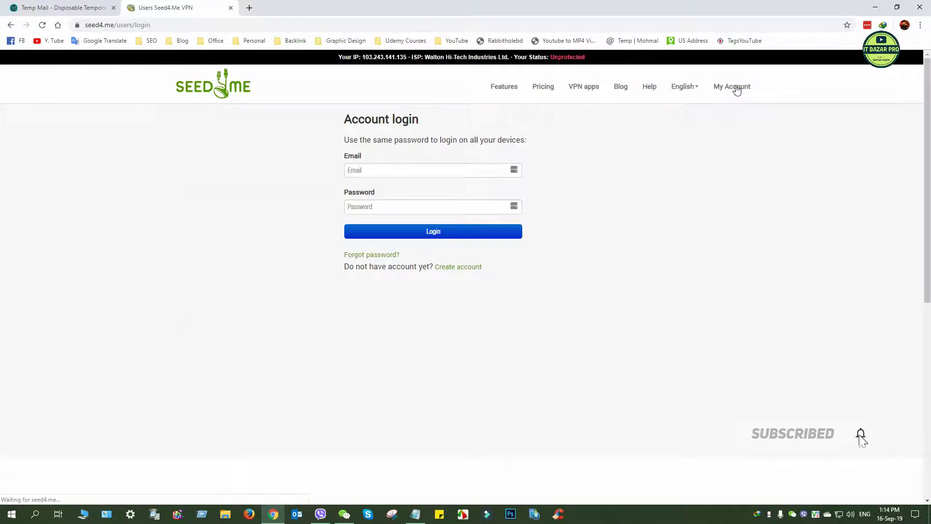
left_click(460, 267)
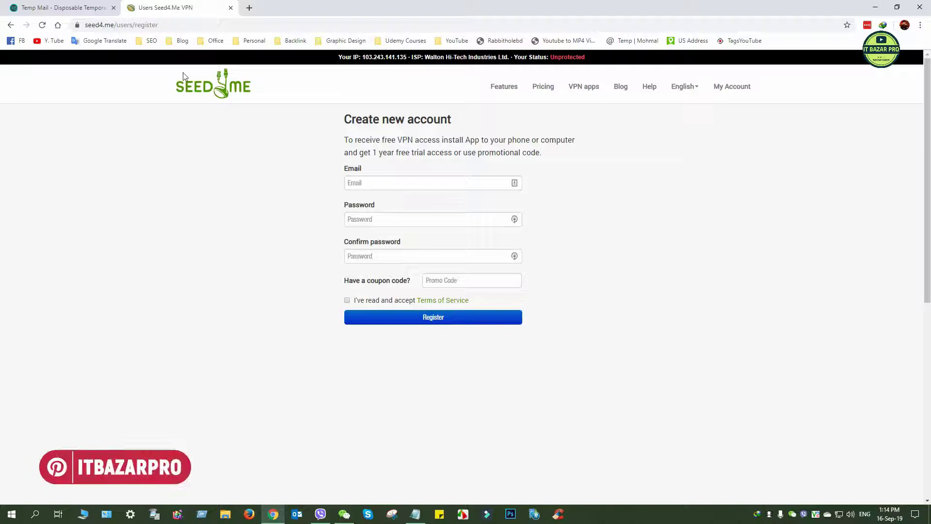
key("ctrl+Tab")
left_click(562, 169)
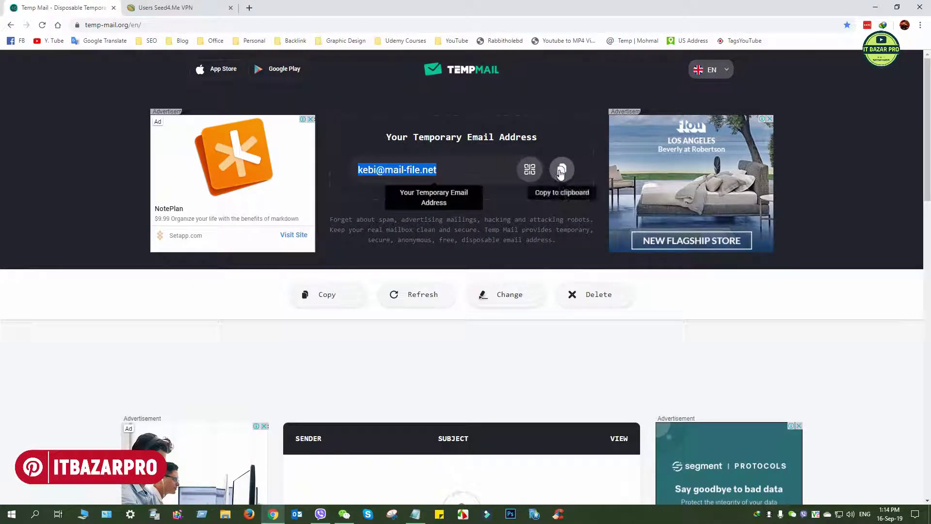
key("ctrl+Tab")
left_click(427, 187)
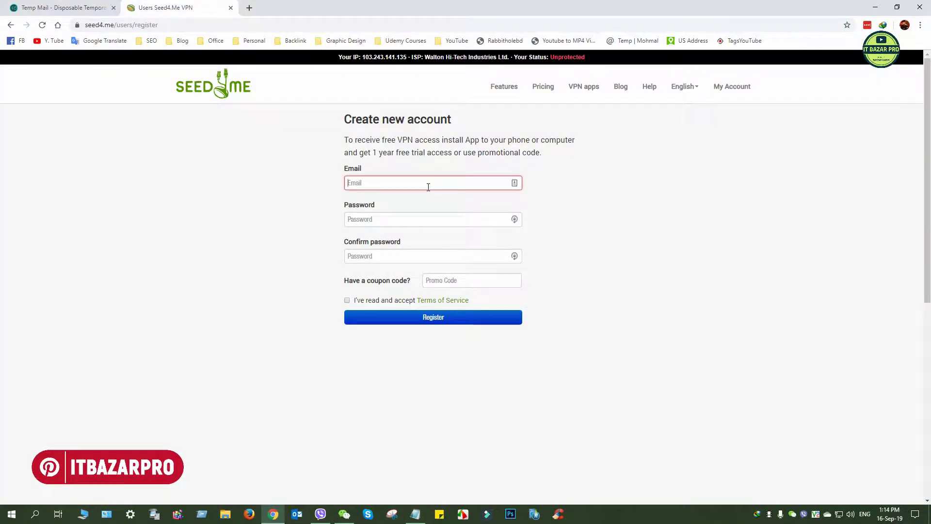
key("ctrl+v")
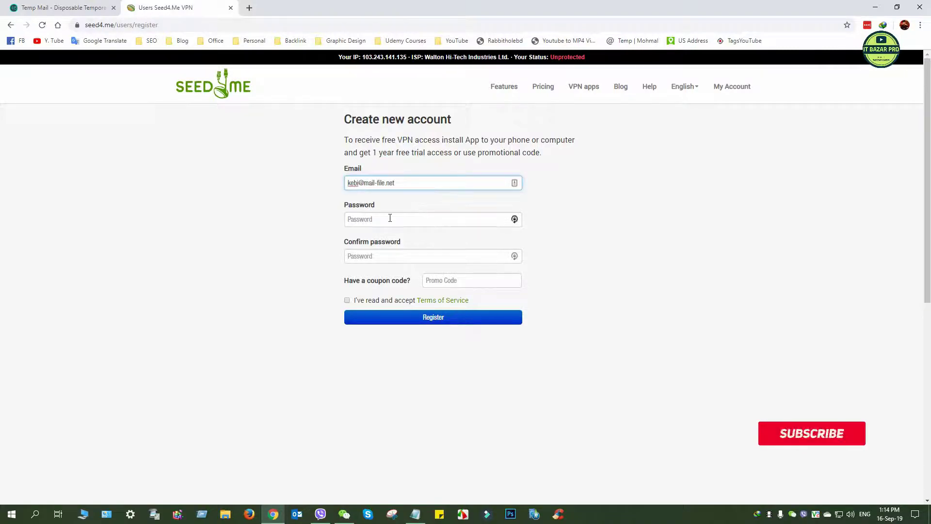
Enter the account password and repeat it as the confirmation in the registration form.
left_click(371, 221)
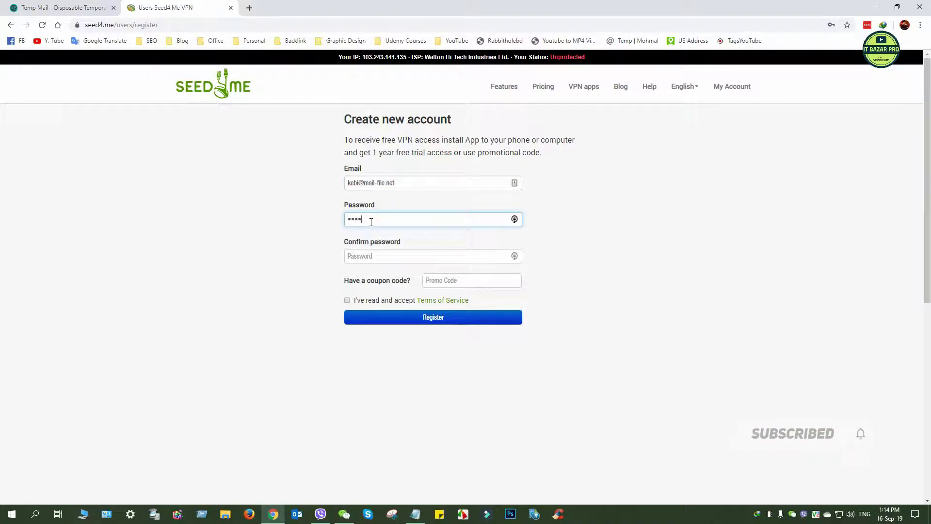
type("••••••••••")
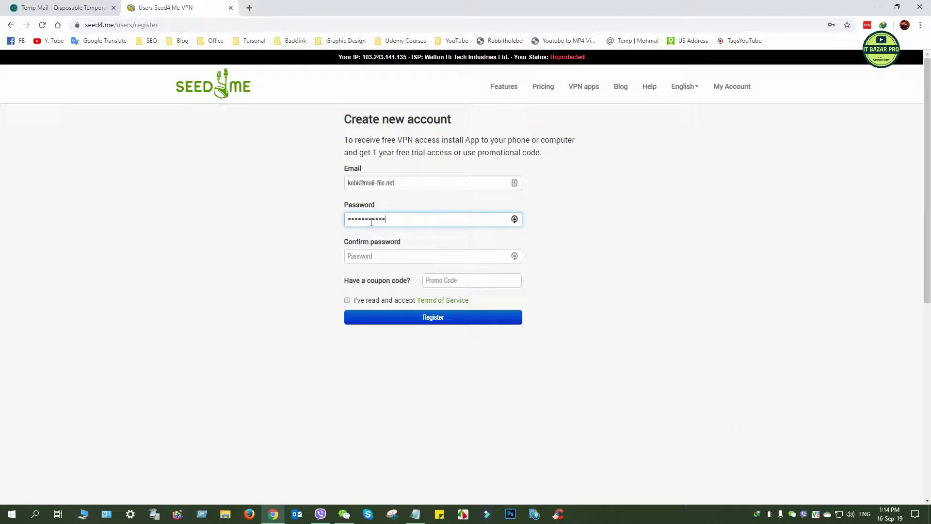
left_click(358, 261)
type("•")
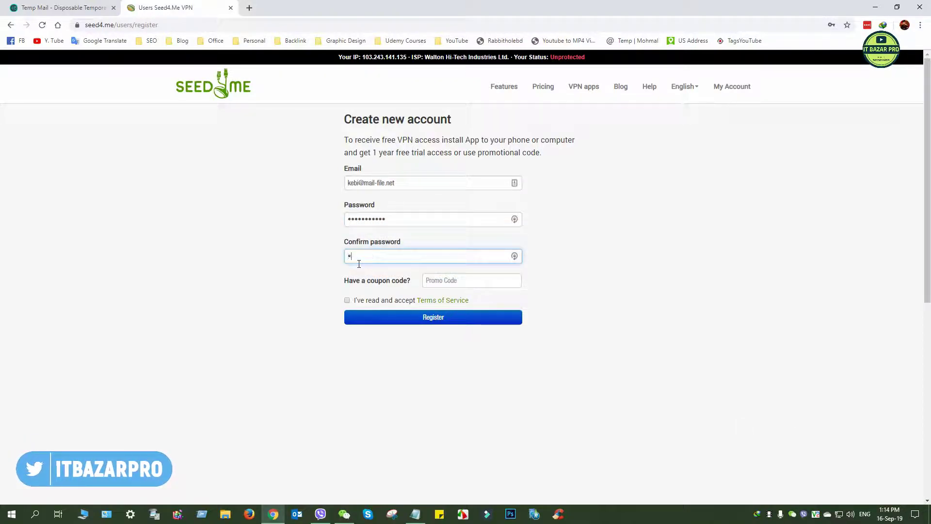
type("••••••••••")
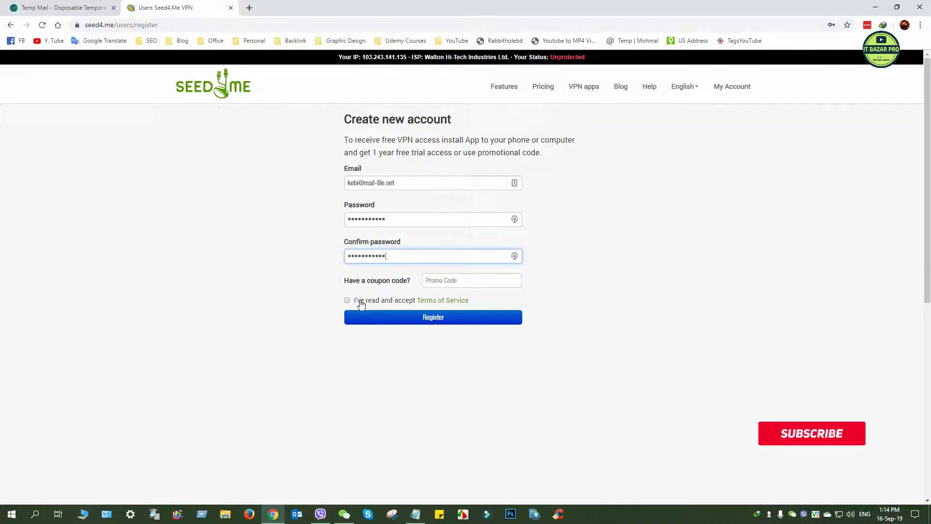
Fill in the registration form's coupon code with BF2019 from the Notepad note.
left_click(455, 282)
key("ctrl+v")
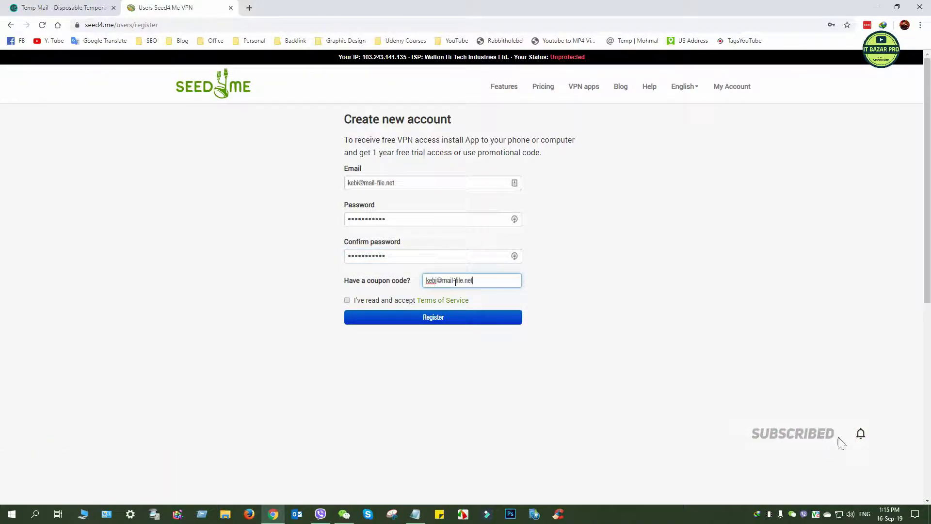
left_click(416, 514)
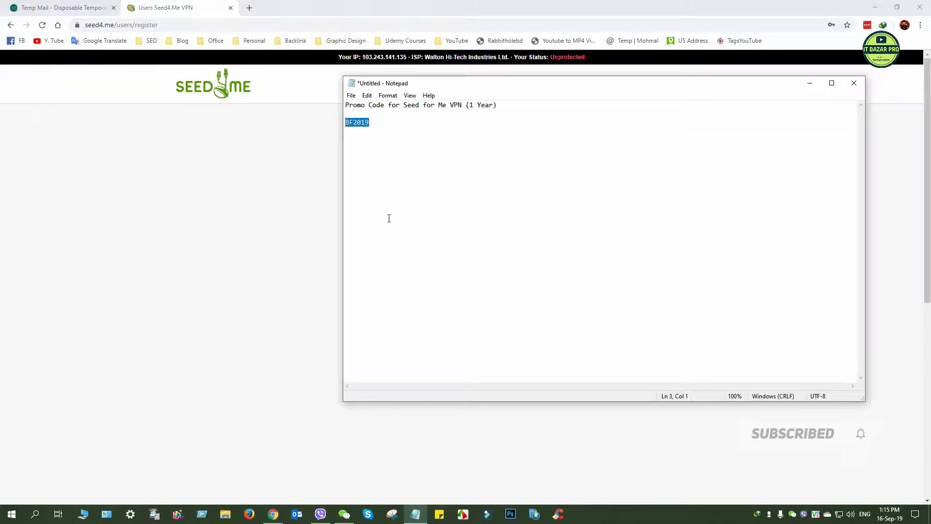
left_click(316, 435)
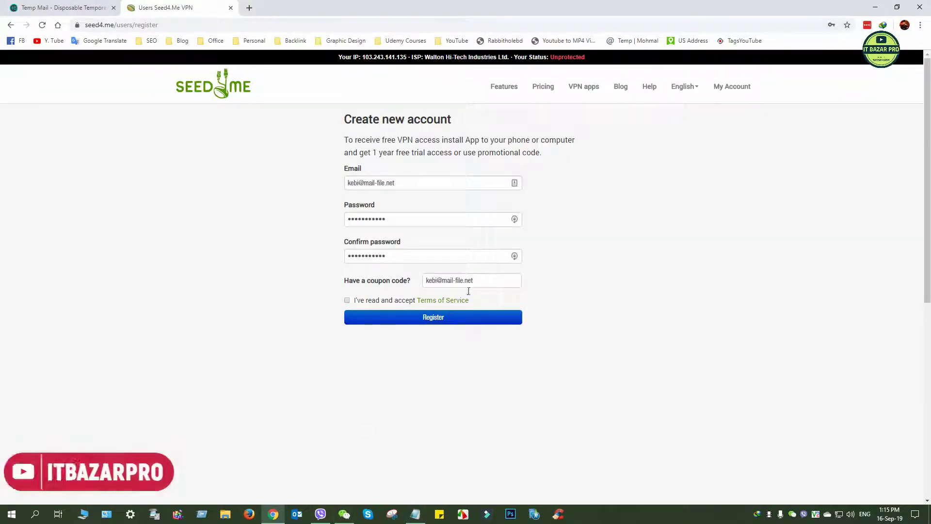
left_click_drag(472, 281, 367, 284)
key("ctrl+v")
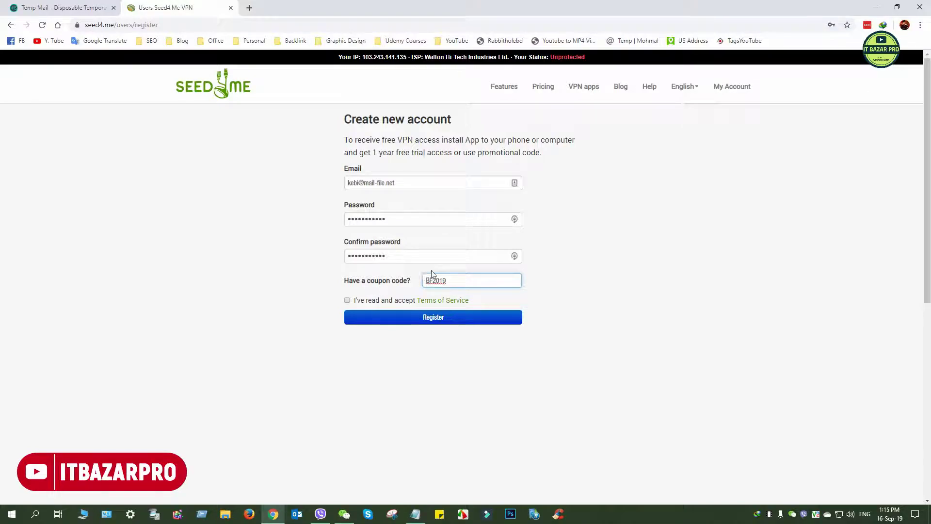
Register the account with the Terms of Service accepted, and save the login in LastPass instead of the browser.
left_click(347, 330)
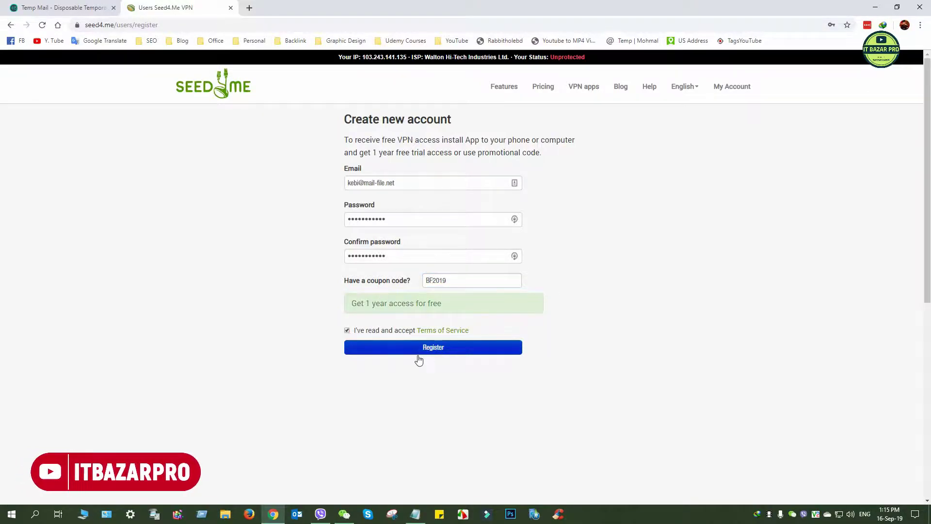
left_click(430, 356)
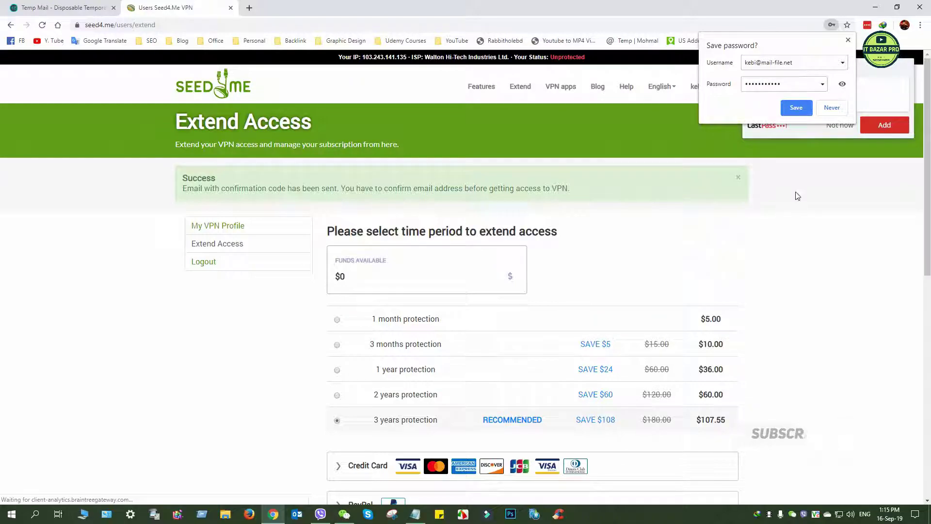
left_click(831, 108)
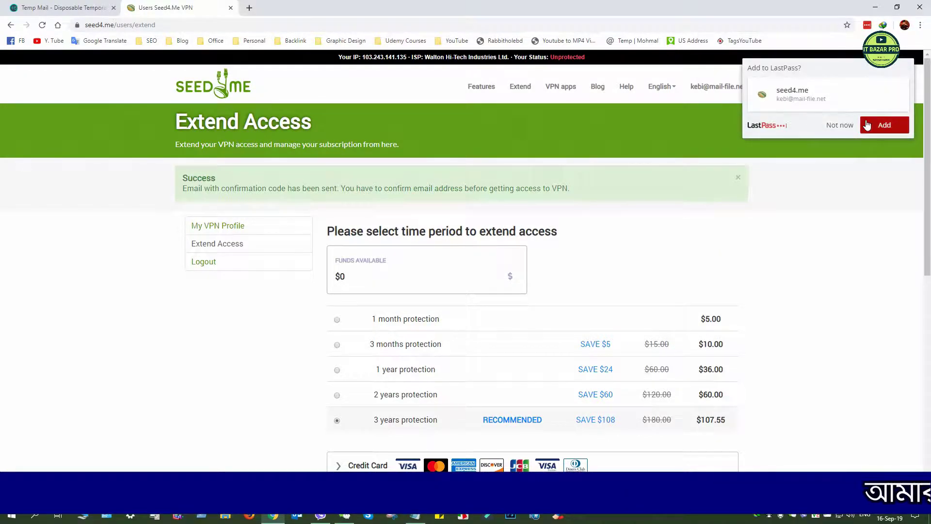
left_click(885, 125)
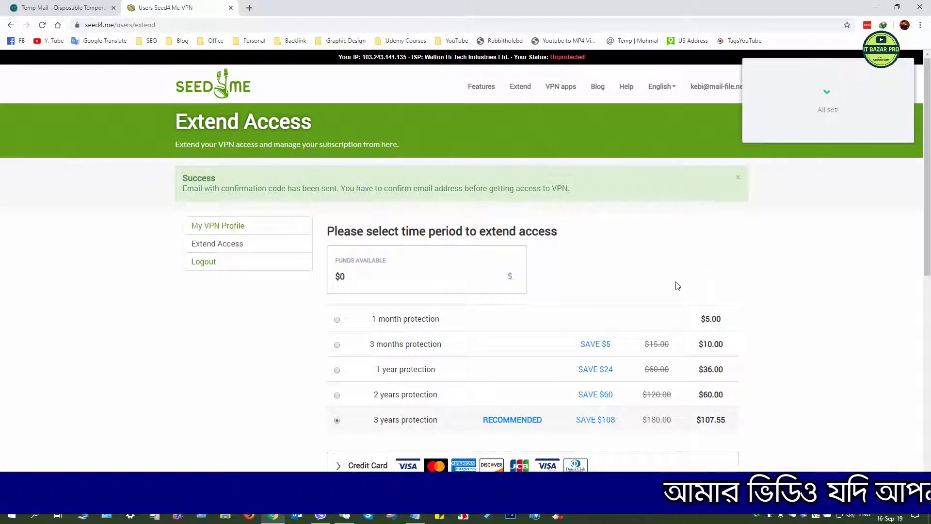
Examine the protection periods, their prices and the credit card payment form on the Extend Access page.
scroll(557, 327, "down", 2)
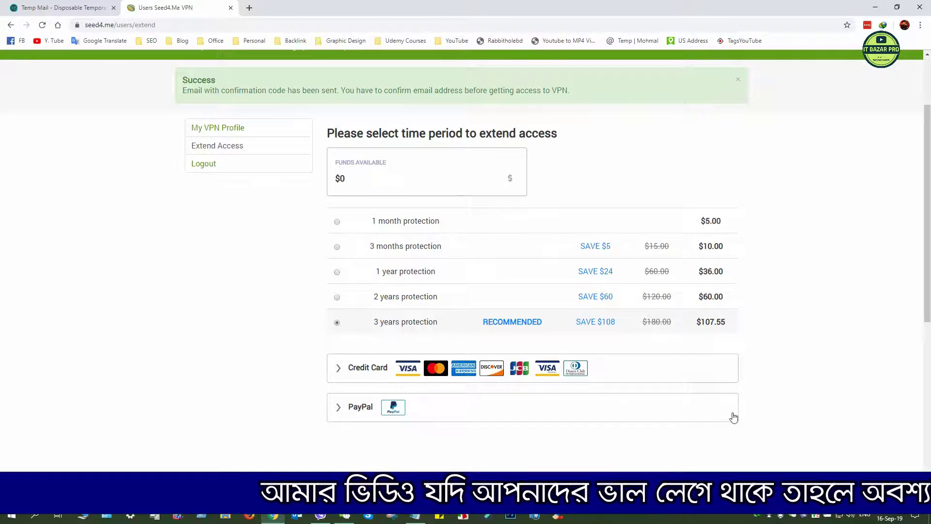
scroll(733, 417, "up", 1)
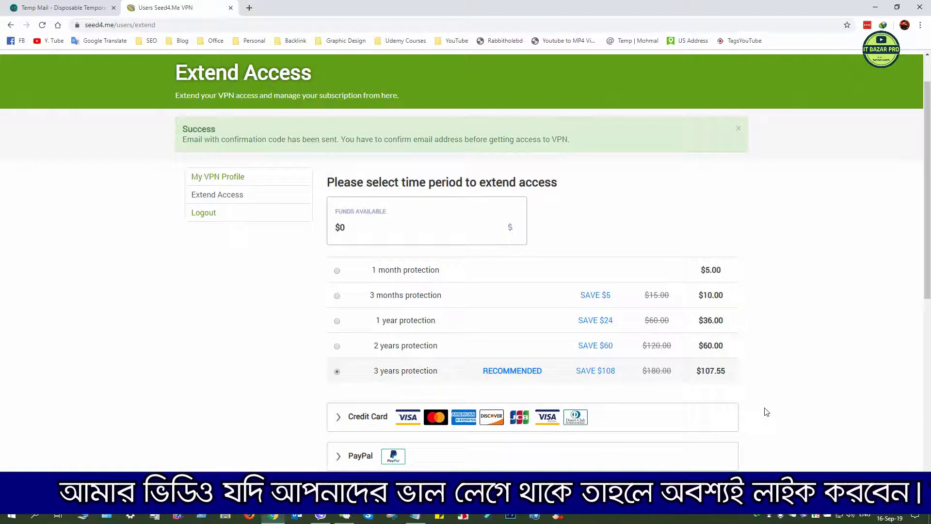
scroll(766, 412, "up", 1)
scroll(766, 411, "down", 3)
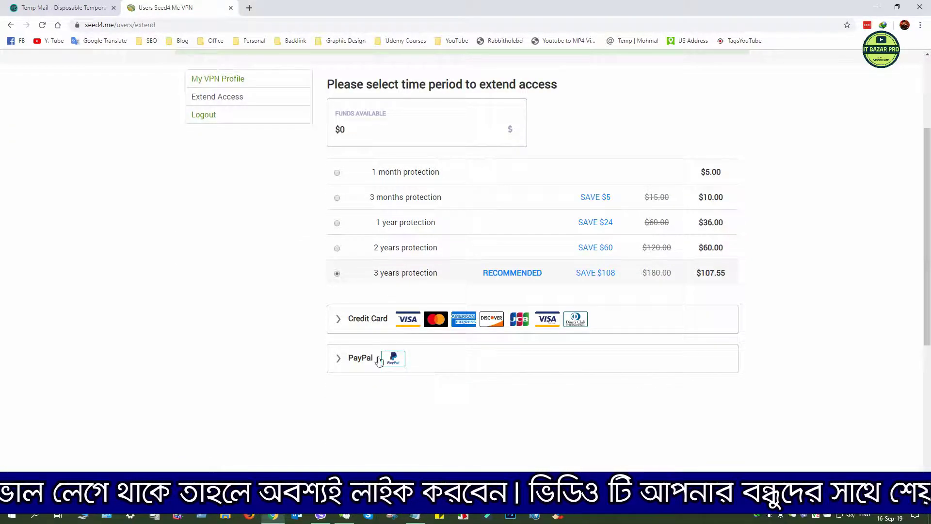
left_click(338, 324)
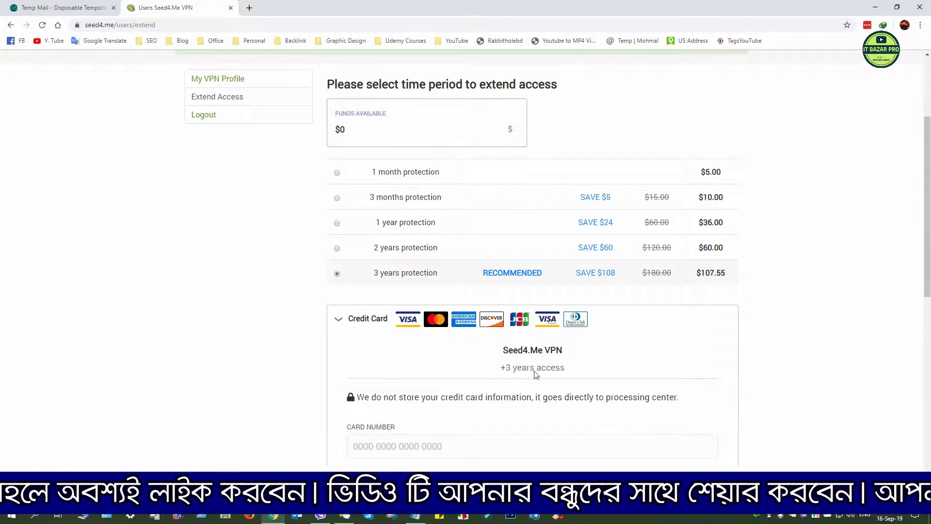
scroll(573, 388, "down", 3)
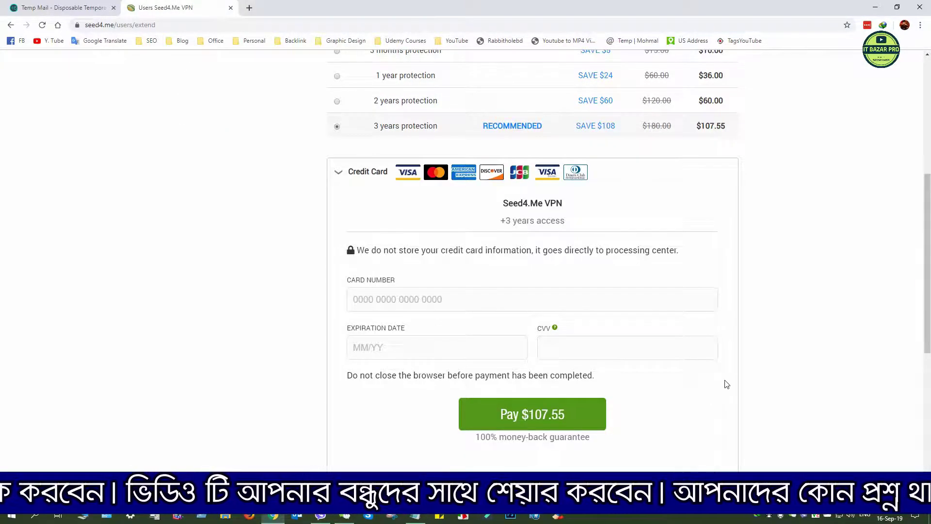
scroll(776, 363, "down", 2)
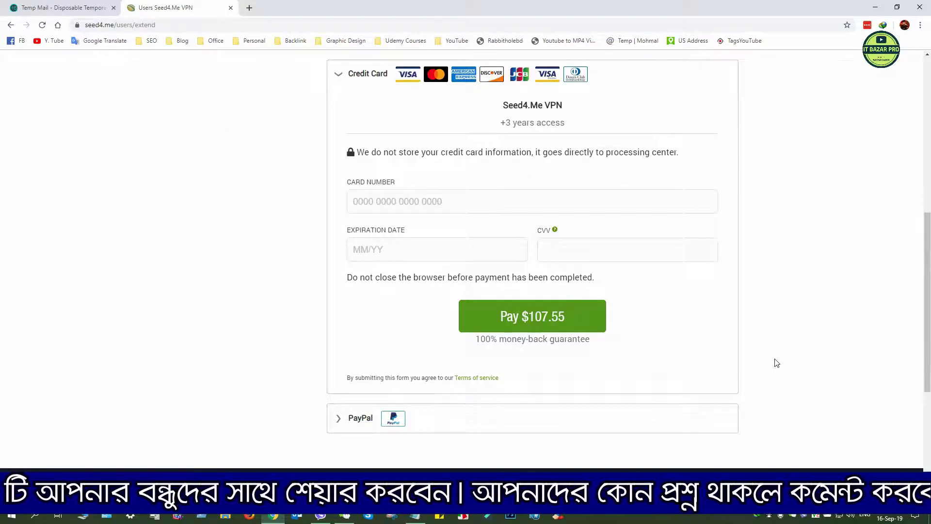
scroll(776, 363, "down", 1)
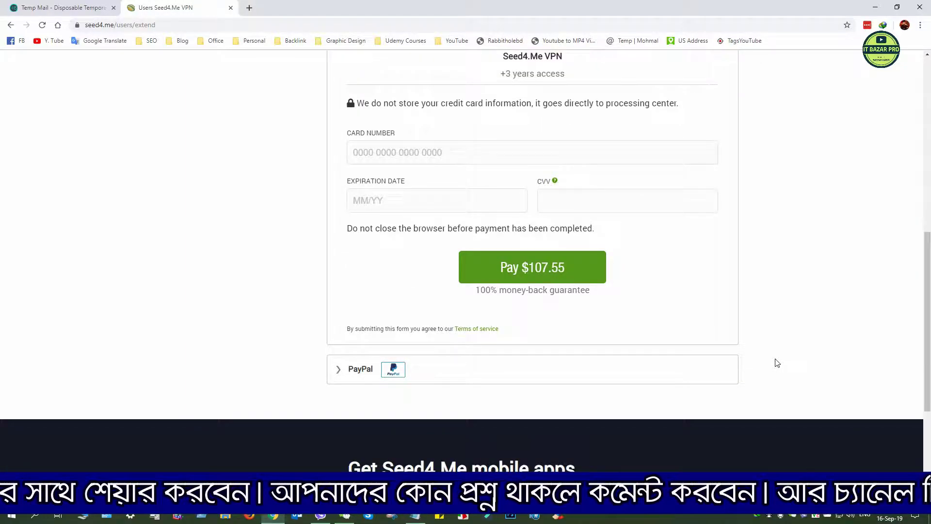
scroll(777, 363, "up", 1)
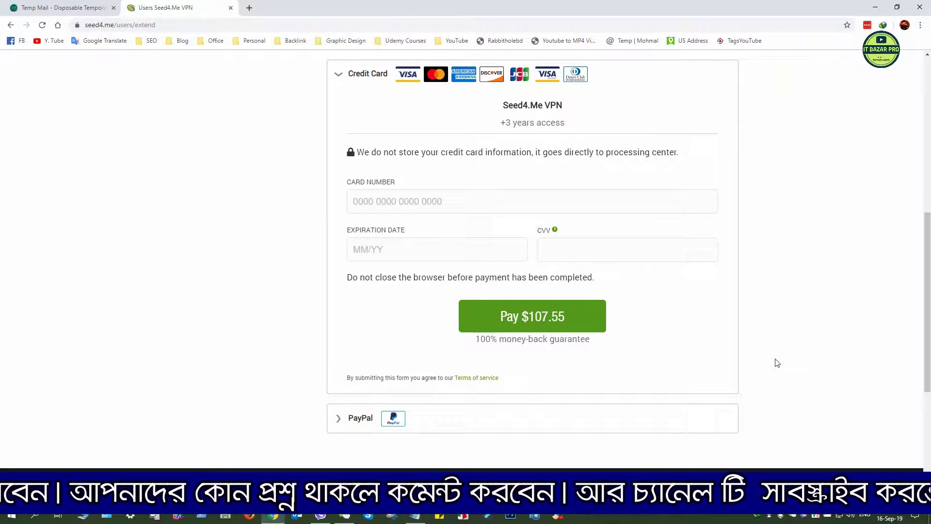
scroll(777, 363, "up", 7)
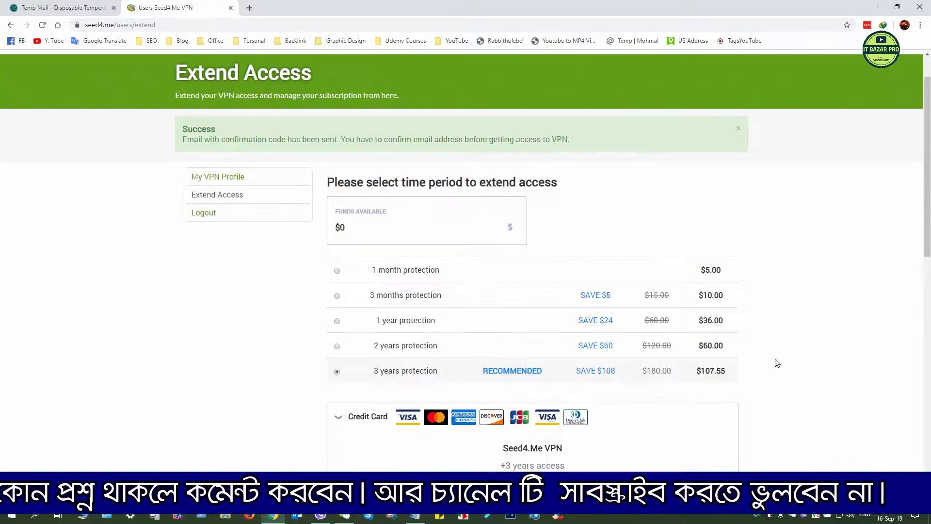
scroll(777, 363, "up", 1)
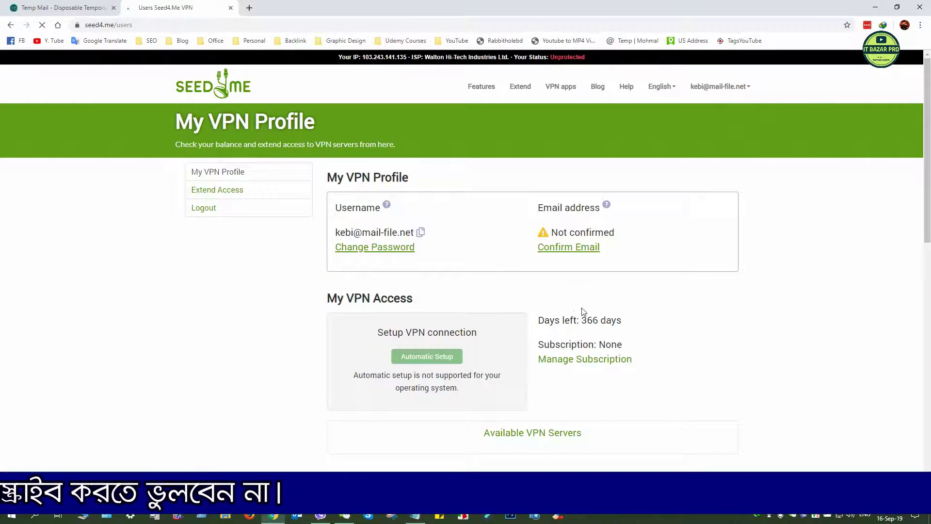
Open the Seed4.Me welcome message in the Temp Mail inbox and confirm the account's email address.
left_click(40, 7)
scroll(517, 376, "down", 4)
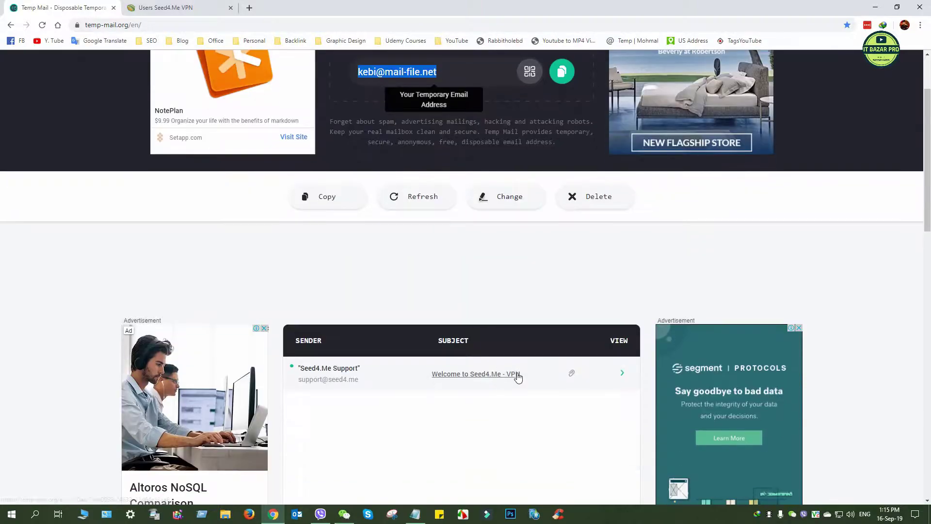
left_click(507, 277)
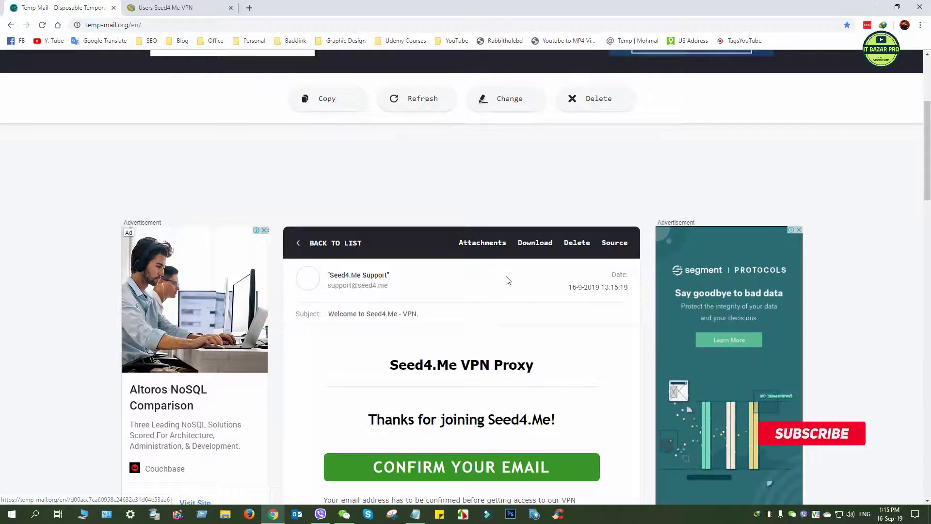
scroll(491, 382, "down", 3)
left_click(451, 325)
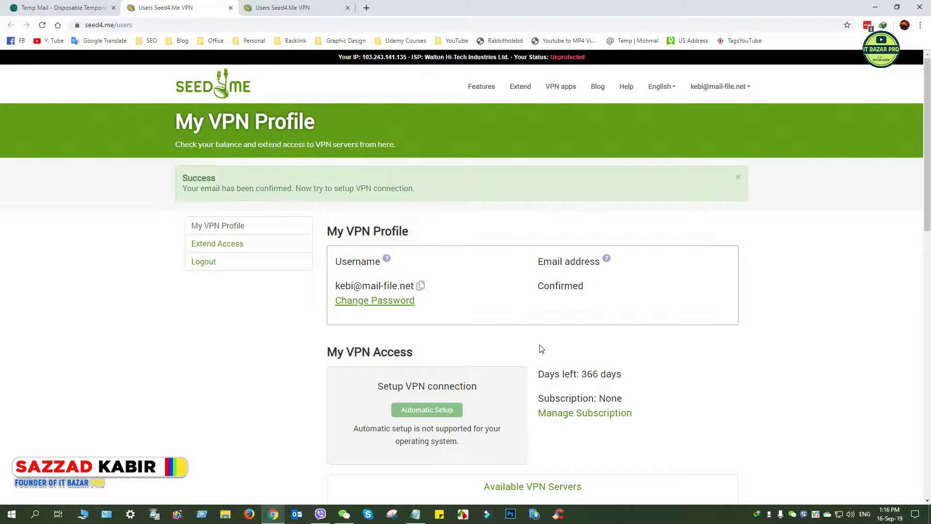
Examine the My VPN Profile page, including the list of available VPN servers and the days left on the account.
scroll(541, 349, "down", 2)
scroll(613, 364, "down", 2)
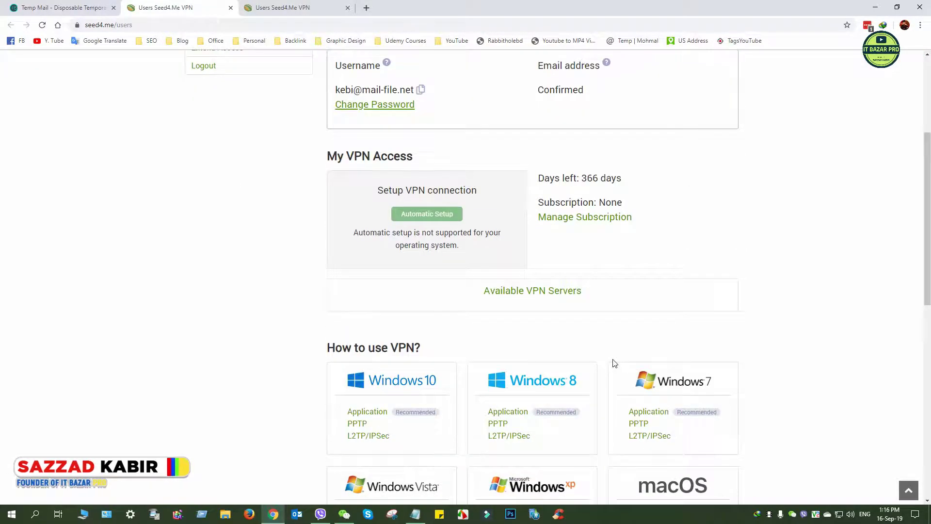
scroll(582, 281, "down", 1)
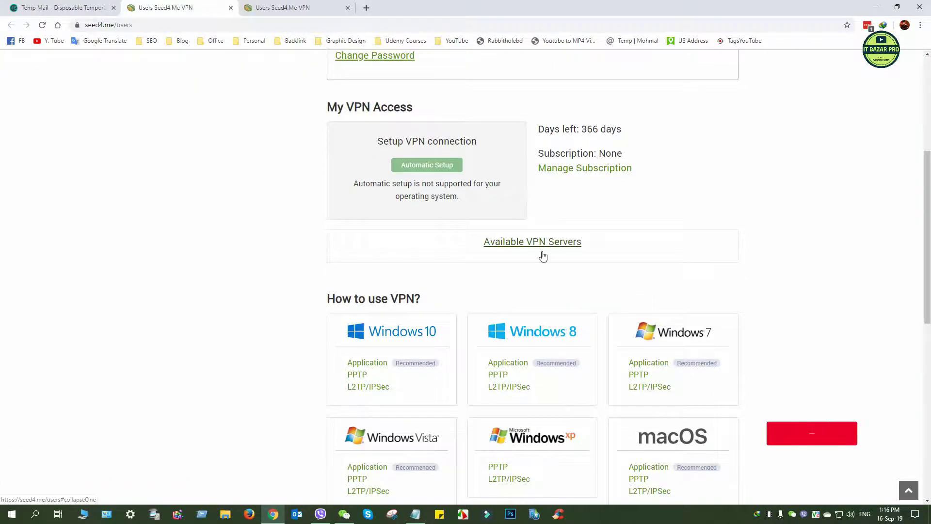
left_click(524, 243)
scroll(657, 293, "down", 5)
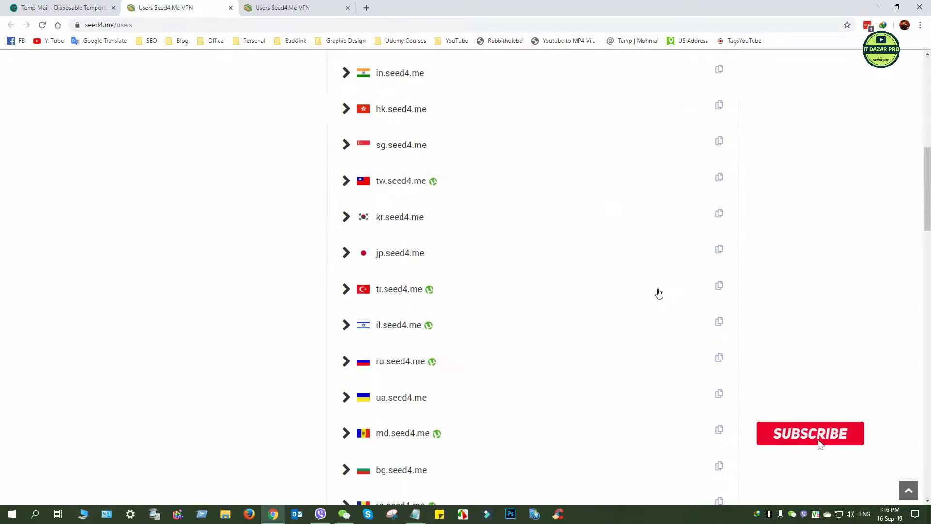
scroll(424, 358, "up", 6)
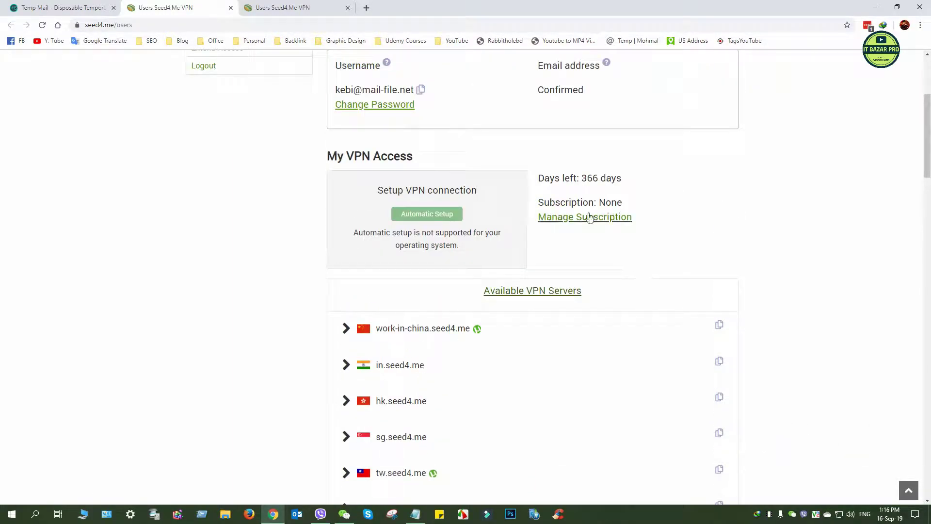
left_click_drag(580, 177, 635, 181)
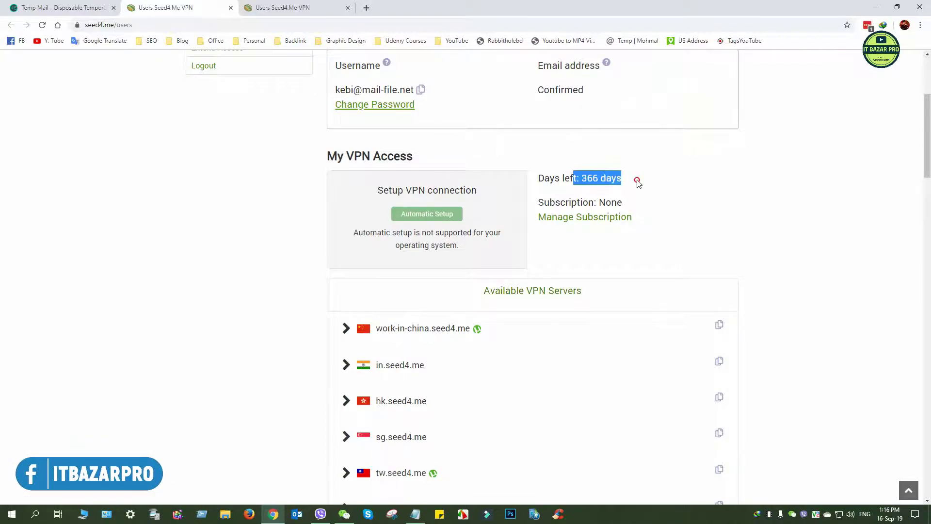
left_click(650, 182)
scroll(619, 237, "up", 1)
scroll(619, 246, "up", 3)
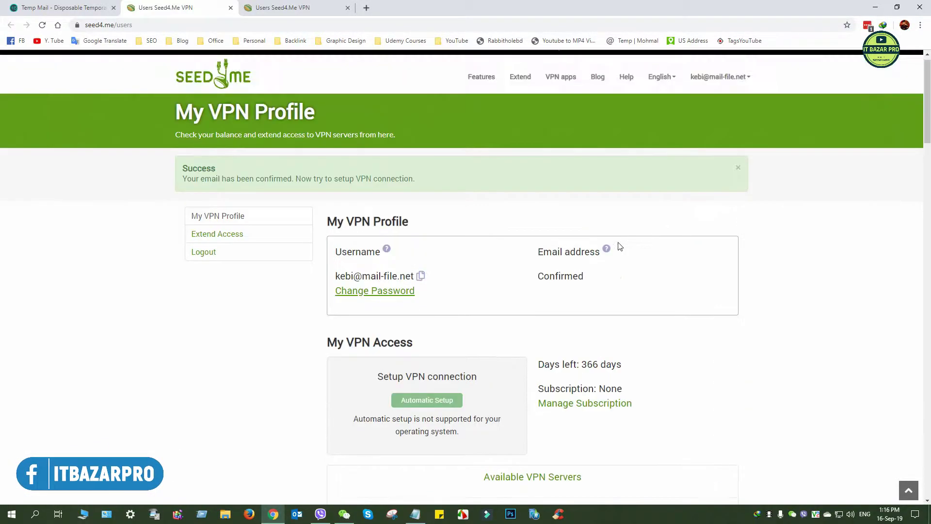
Review the protection periods and payment methods on the Extend Access page, and return to My VPN Profile.
left_click(236, 244)
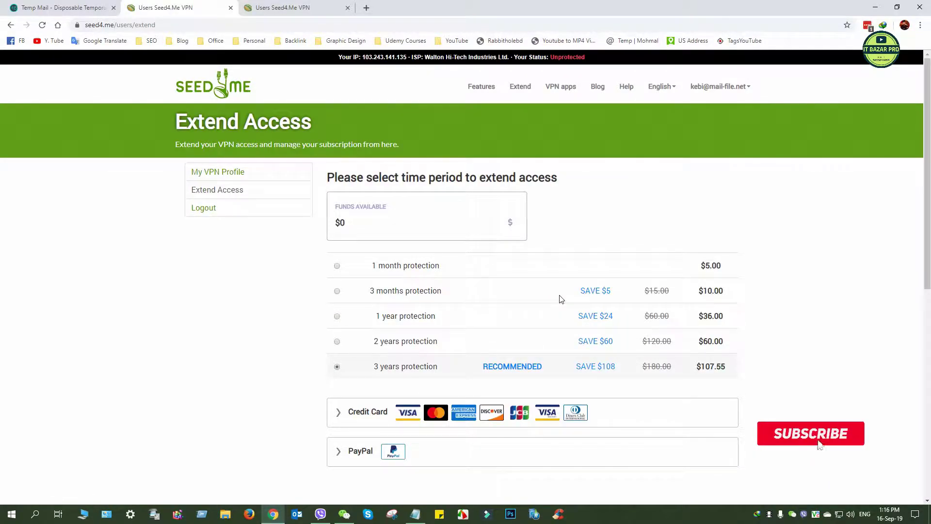
scroll(776, 330, "down", 3)
scroll(776, 333, "down", 2)
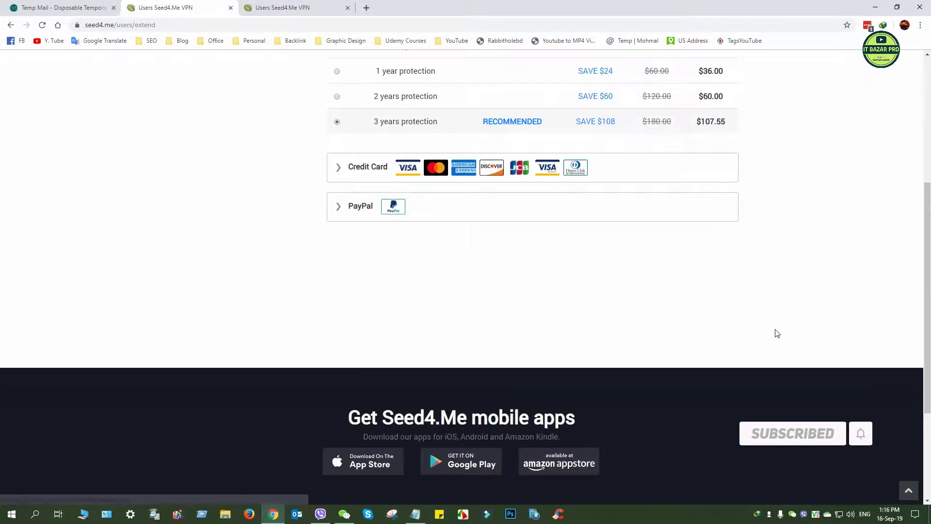
scroll(776, 332, "up", 5)
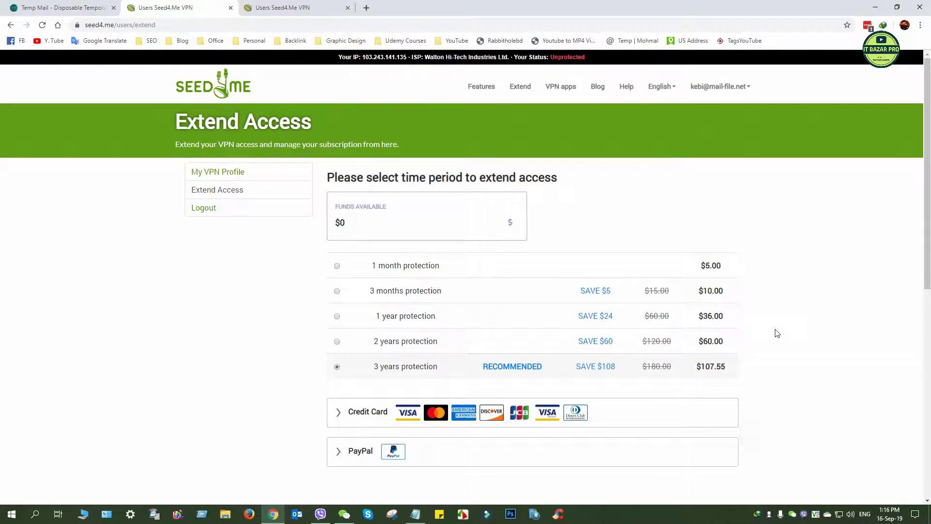
left_click(246, 173)
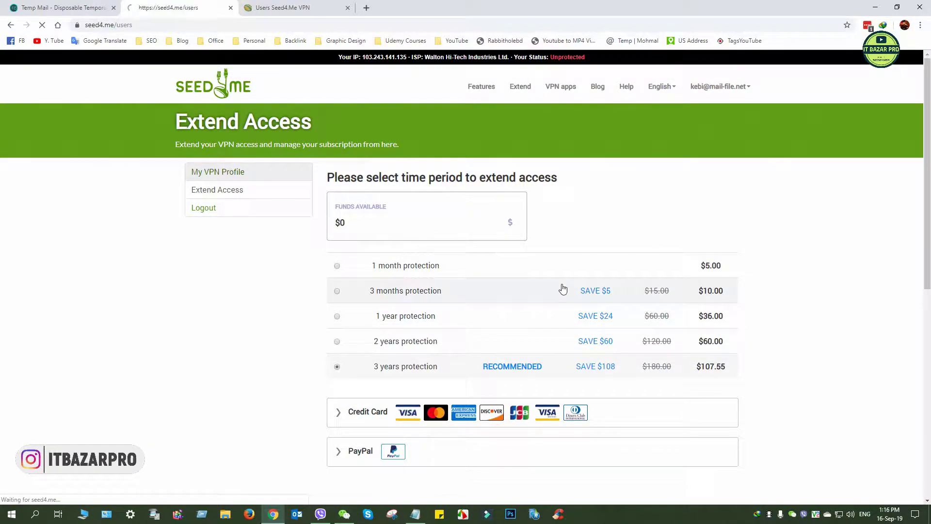
Open the recommended Windows 10 application setup guide from the How to use VPN section in a new browser tab.
scroll(563, 288, "down", 3)
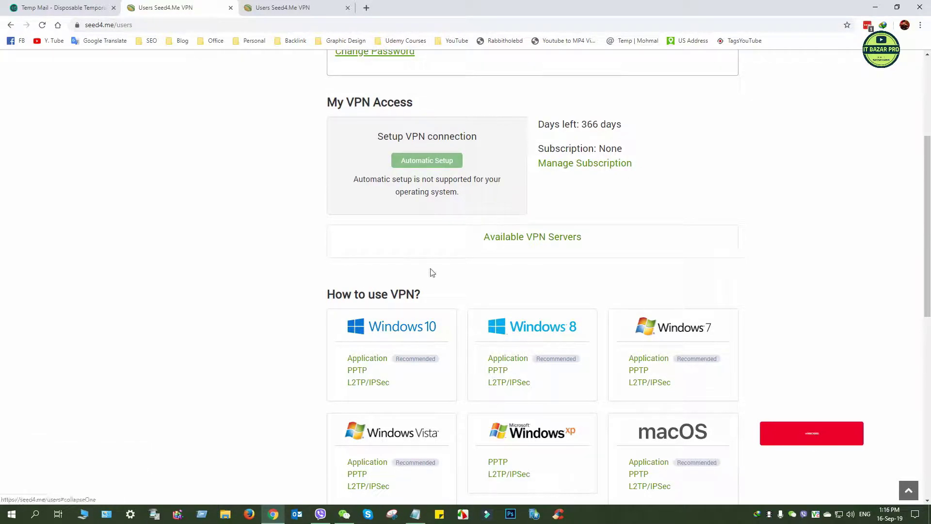
scroll(432, 273, "down", 2)
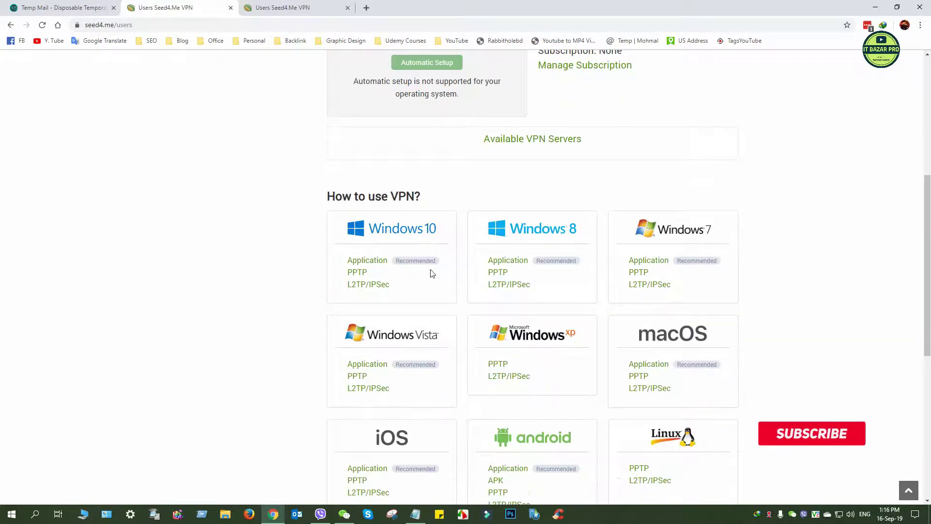
right_click(367, 262)
left_click(388, 270)
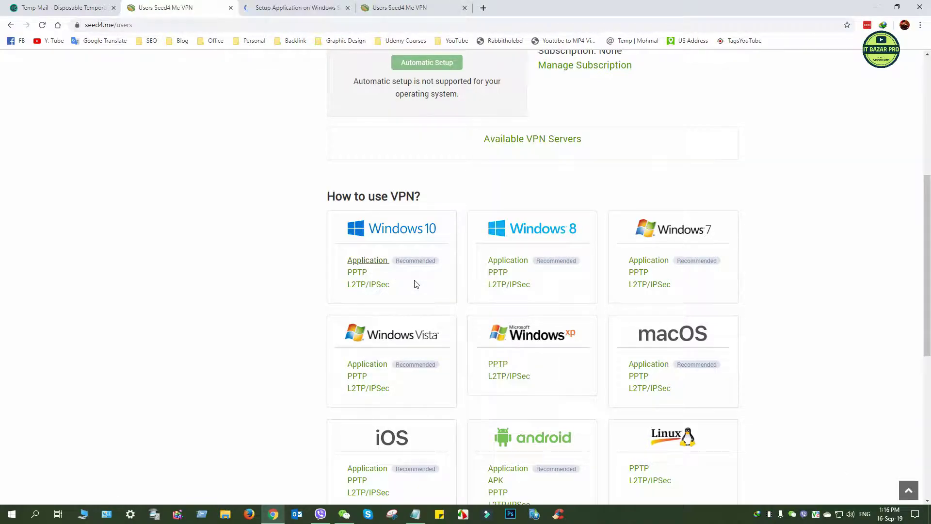
scroll(415, 284, "down", 2)
scroll(416, 284, "up", 1)
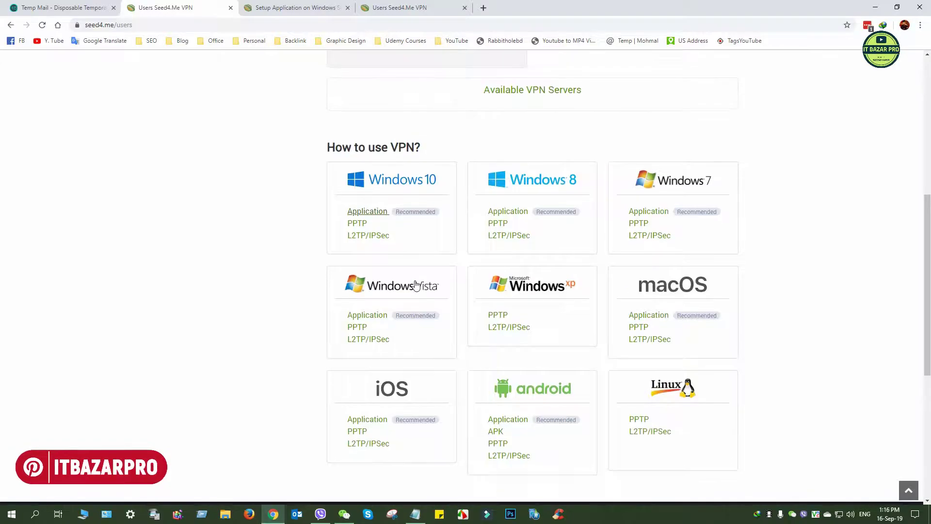
scroll(415, 284, "up", 1)
scroll(415, 286, "down", 1)
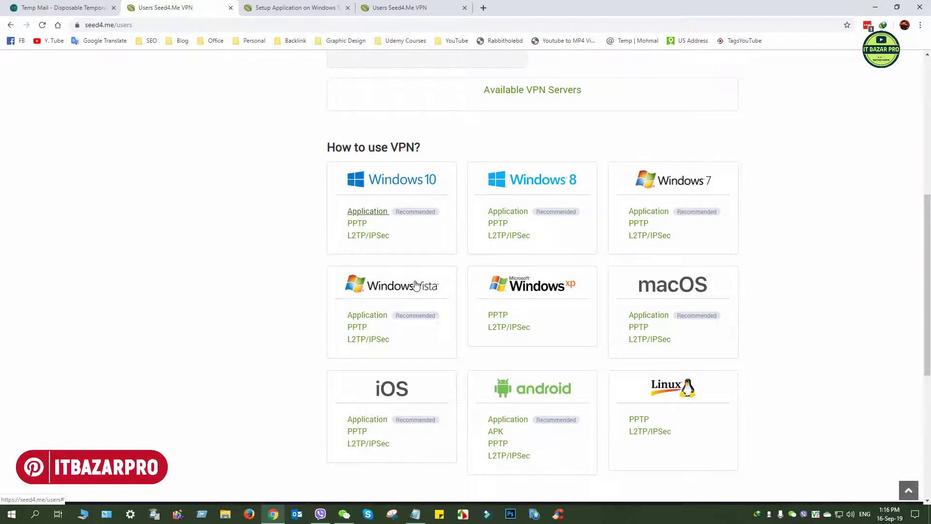
scroll(415, 285, "up", 1)
scroll(416, 285, "down", 1)
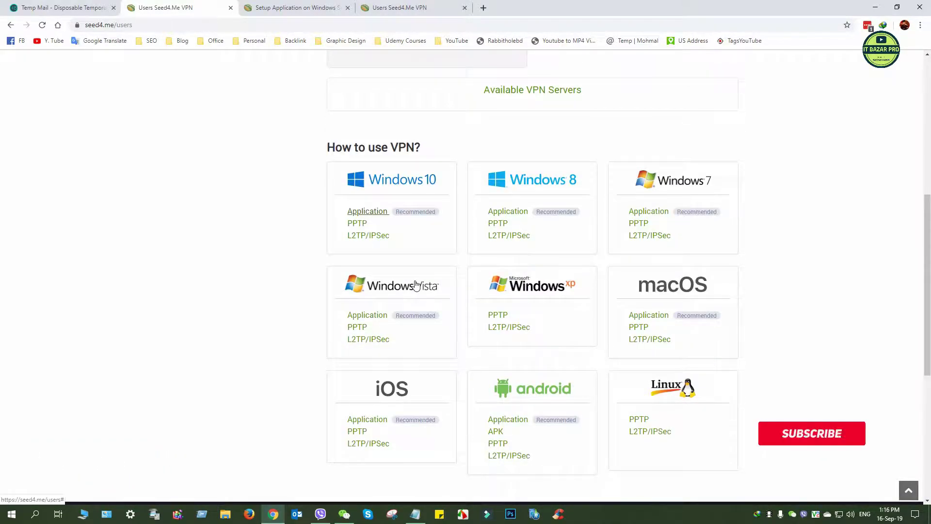
left_click(305, 8)
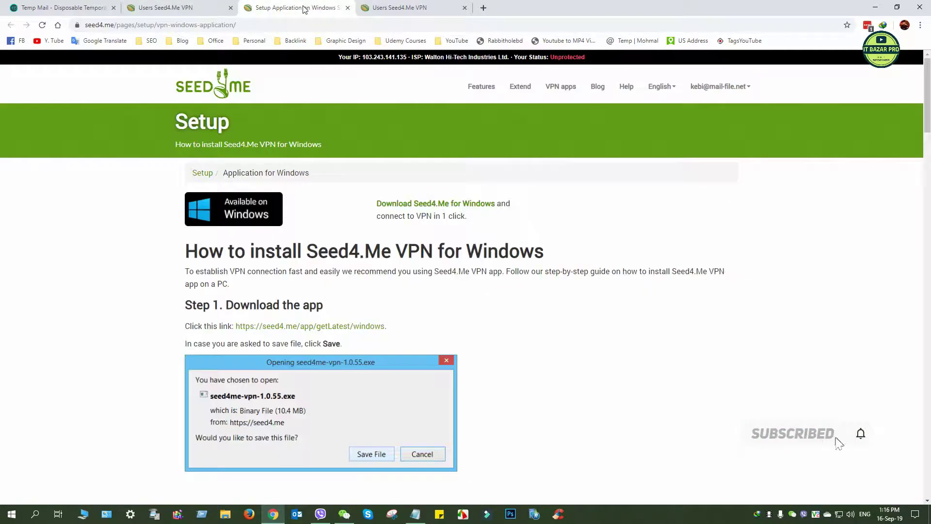
Download the Windows installer seed4me-vpn-1.0.59.exe to Downloads\Programs, and close the outdated profile tab with the unconfirmed email.
scroll(339, 335, "down", 3)
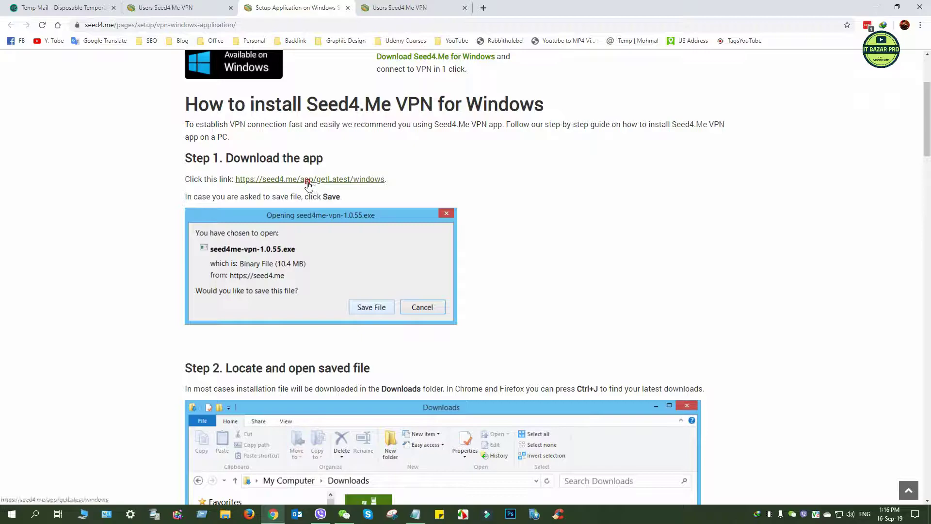
scroll(308, 185, "down", 3)
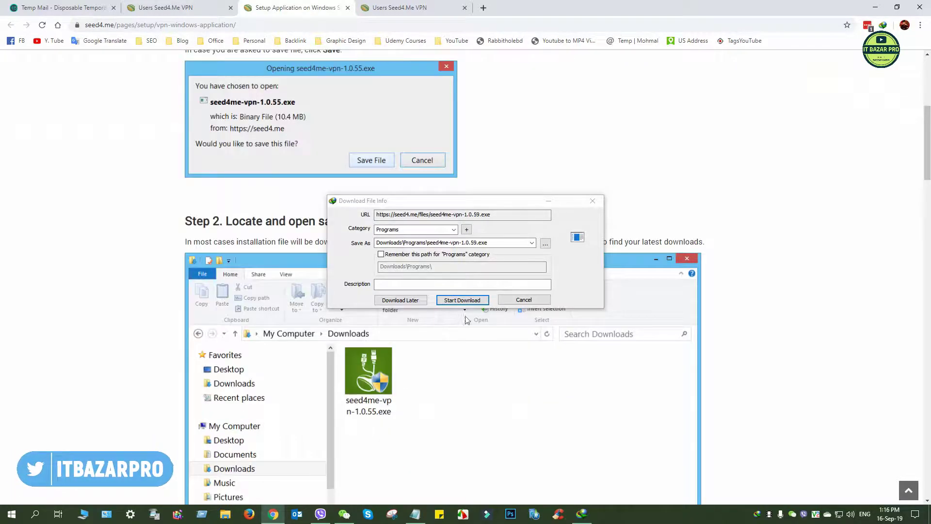
left_click(457, 300)
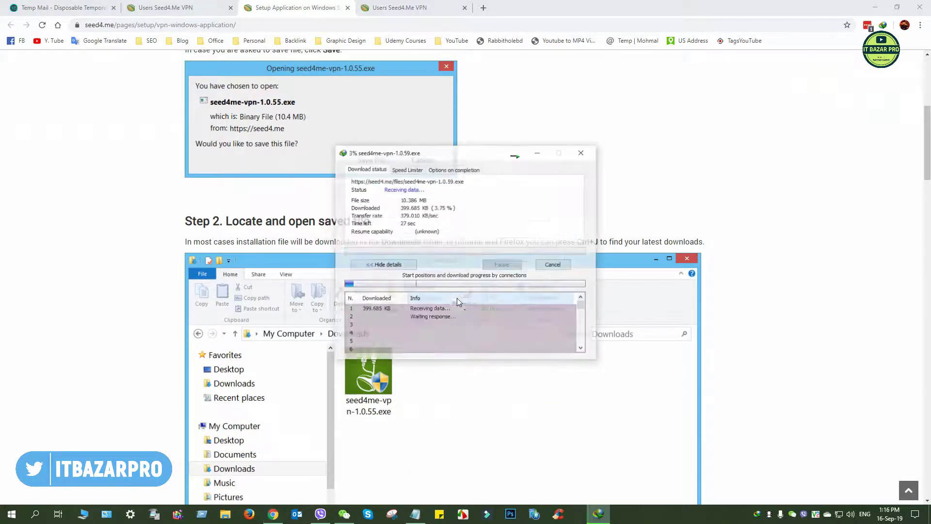
left_click(397, 6)
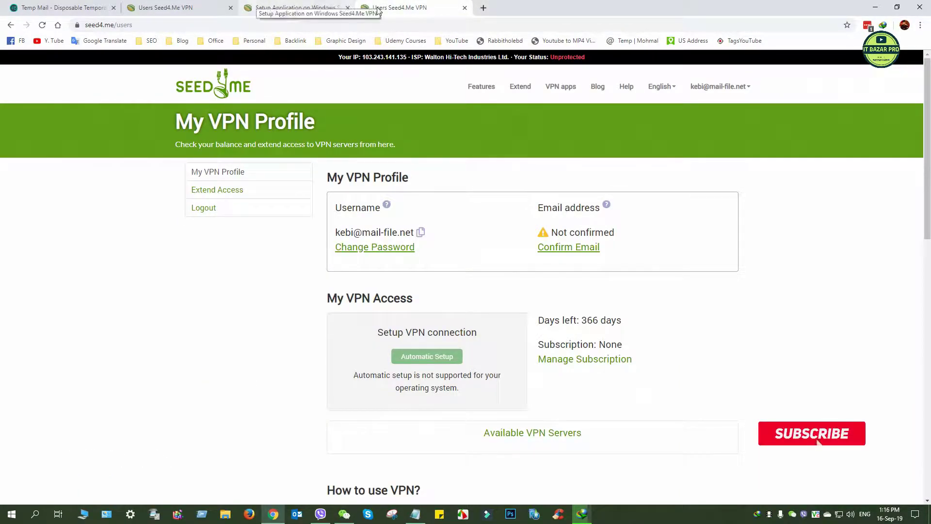
left_click(464, 7)
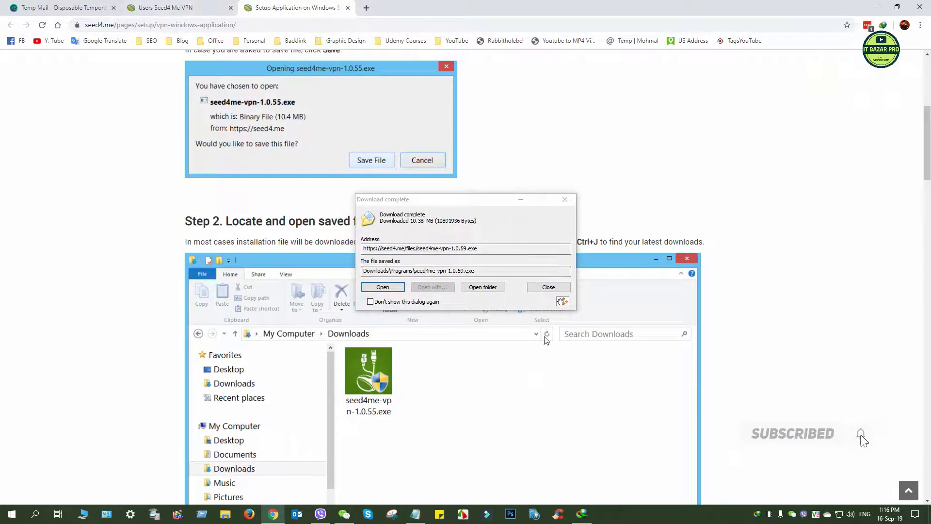
Open the folder of the completed download and launch the seed4me-vpn-1.0.59 installer.
left_click(550, 287)
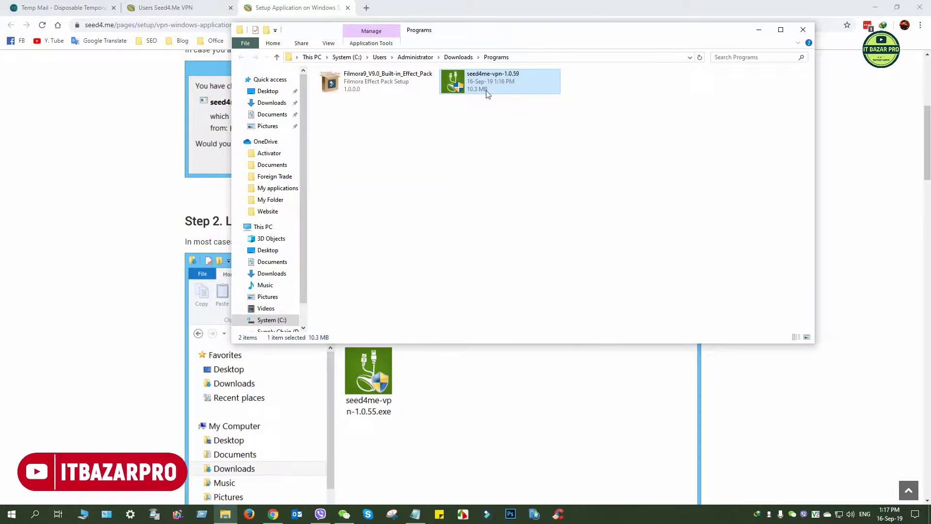
right_click(489, 83)
left_click(517, 101)
left_click(468, 279)
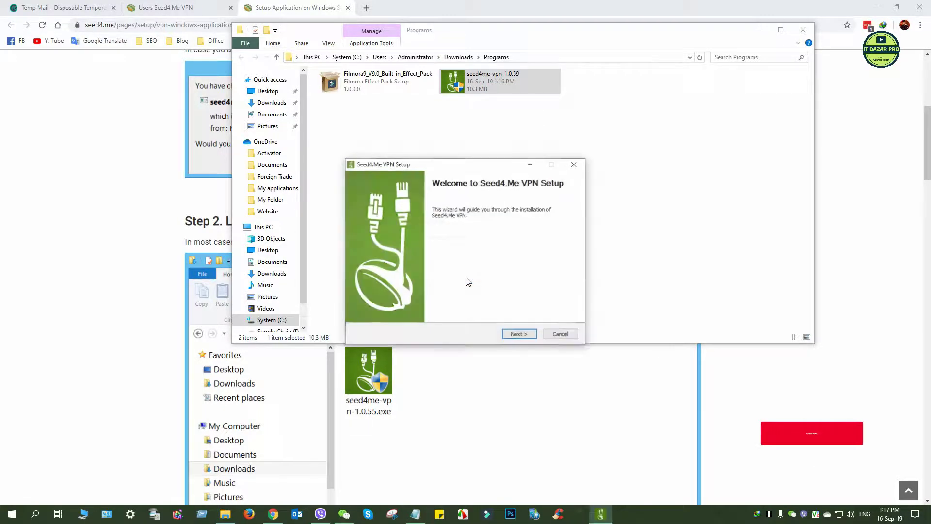
Install Seed4.Me VPN in C:\Program Files\Seed4.Me VPN, accepting the license agreement and the TAP-Windows network adapter driver, and finish the setup.
left_click(523, 336)
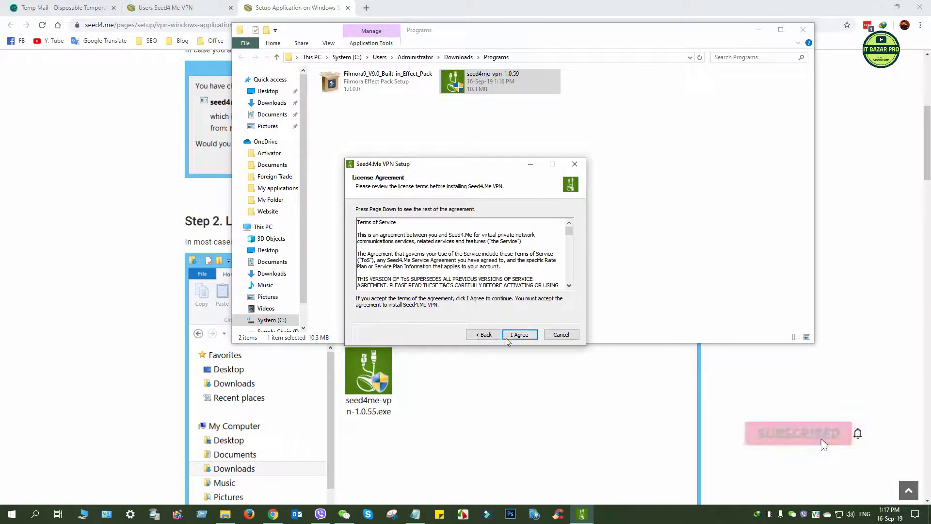
left_click(521, 336)
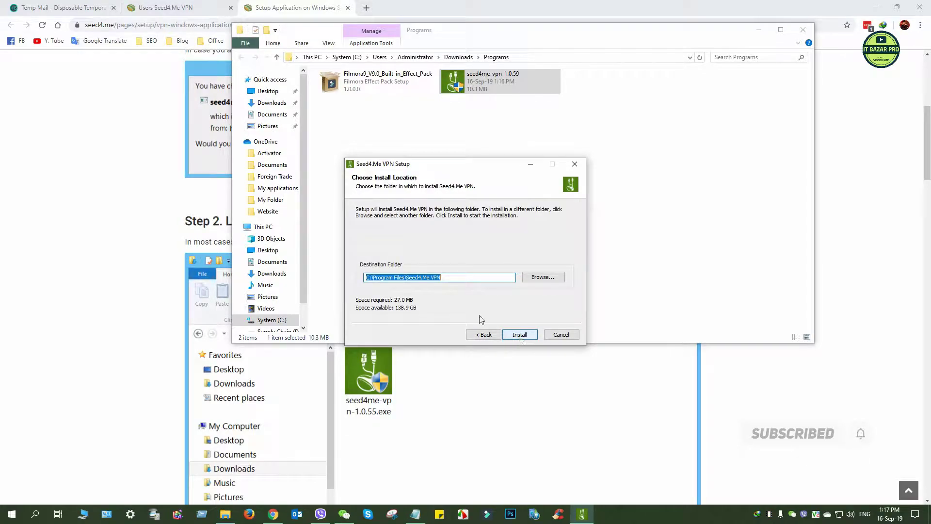
left_click(519, 334)
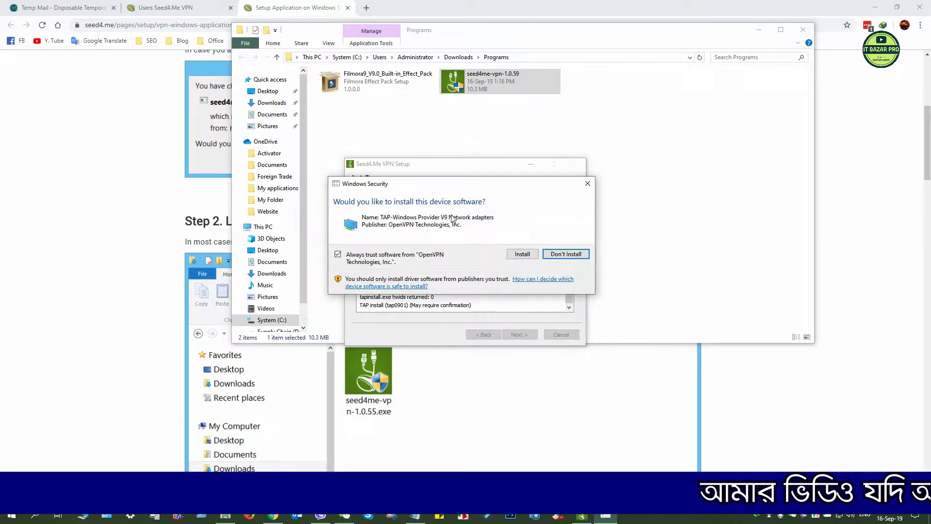
left_click(523, 255)
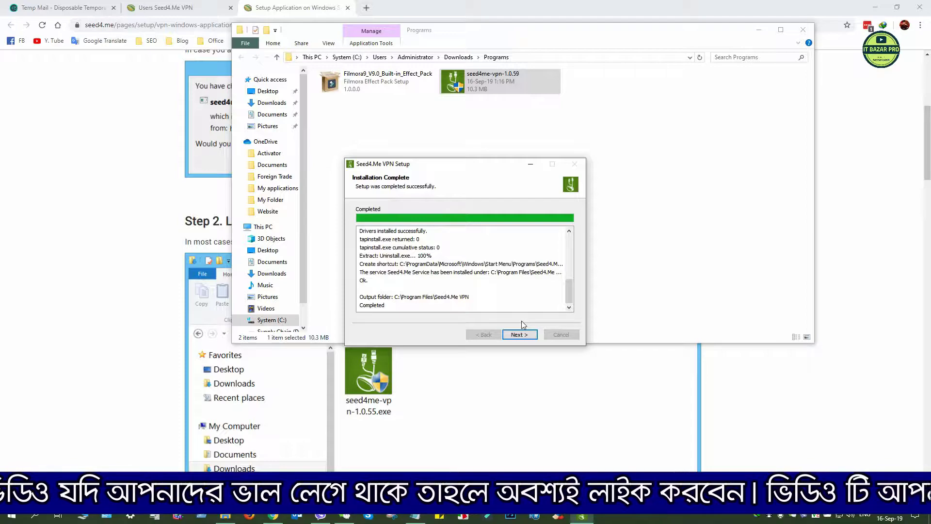
left_click(519, 335)
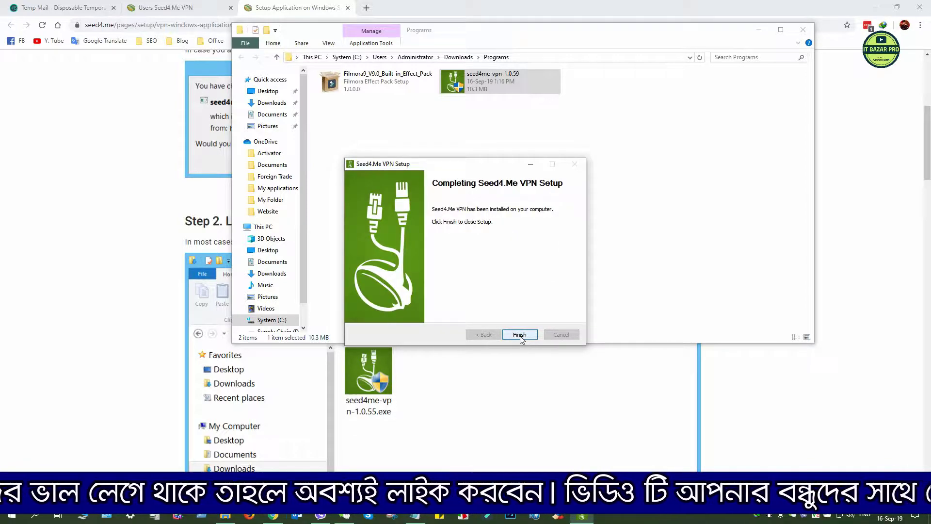
left_click(519, 334)
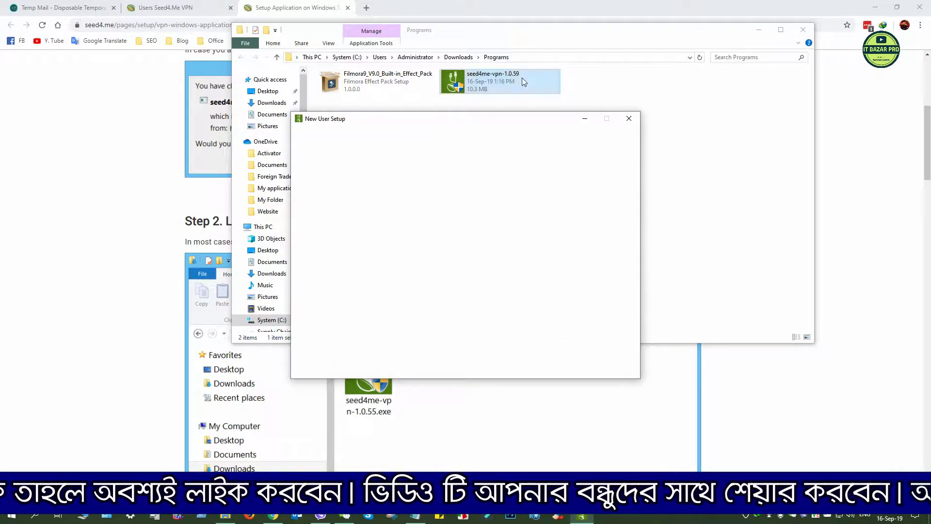
Close the Programs folder window and choose to log in with an existing account in the New User Setup.
left_click(776, 60)
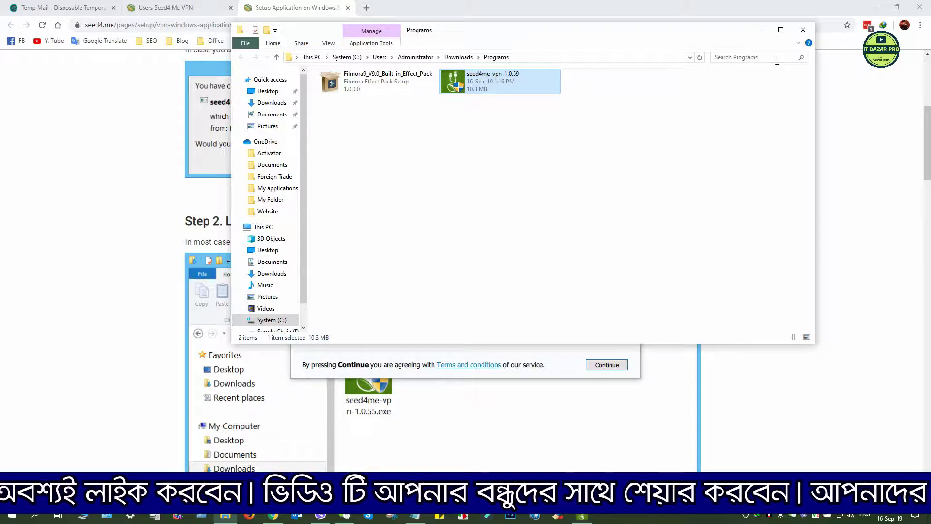
left_click(803, 30)
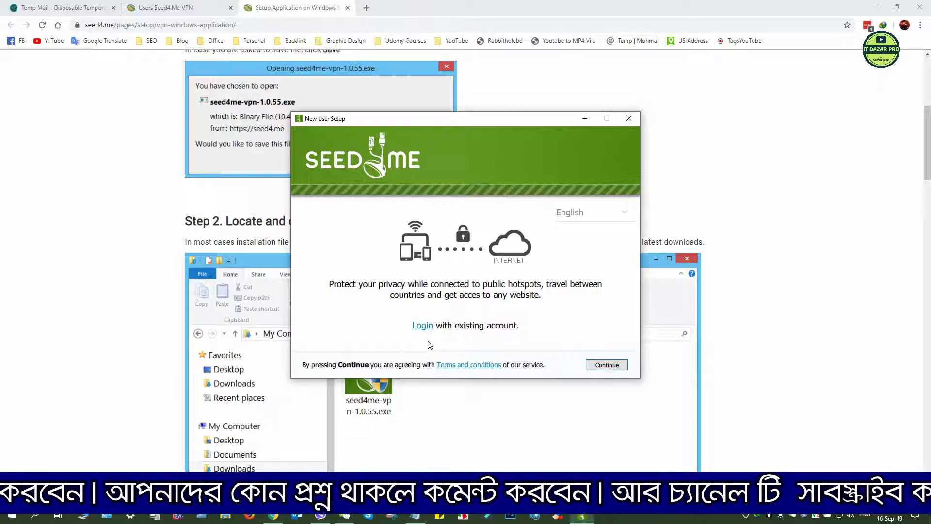
left_click(422, 326)
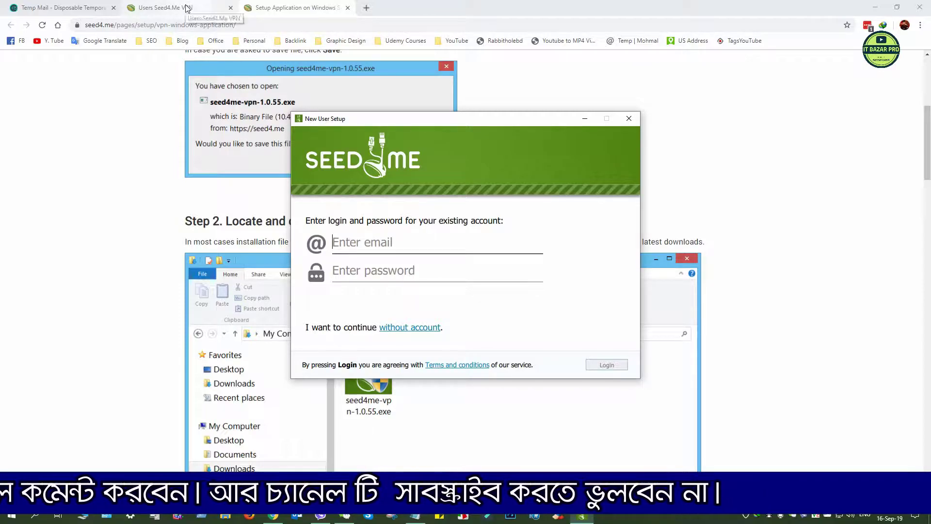
Copy the temporary email address from Temp Mail into the New User Setup, enter the account password, and log in.
left_click(63, 8)
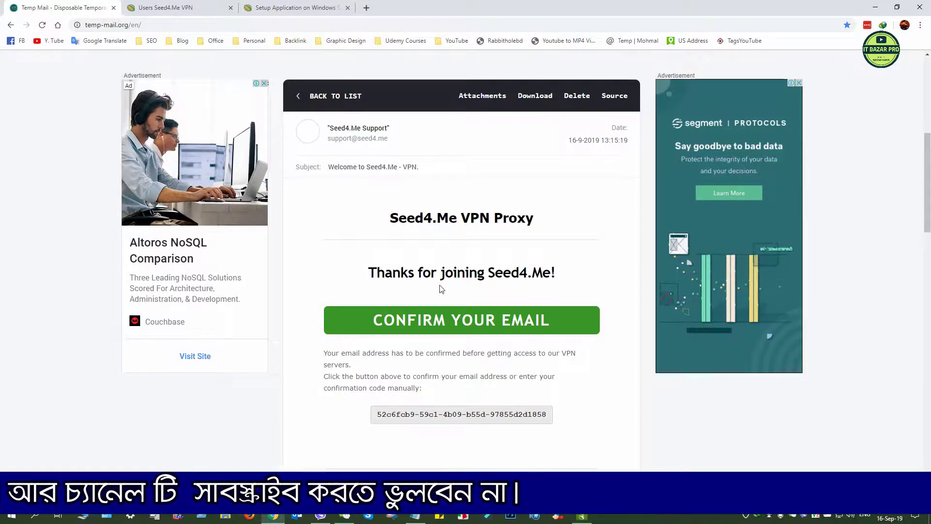
scroll(349, 251, "up", 4)
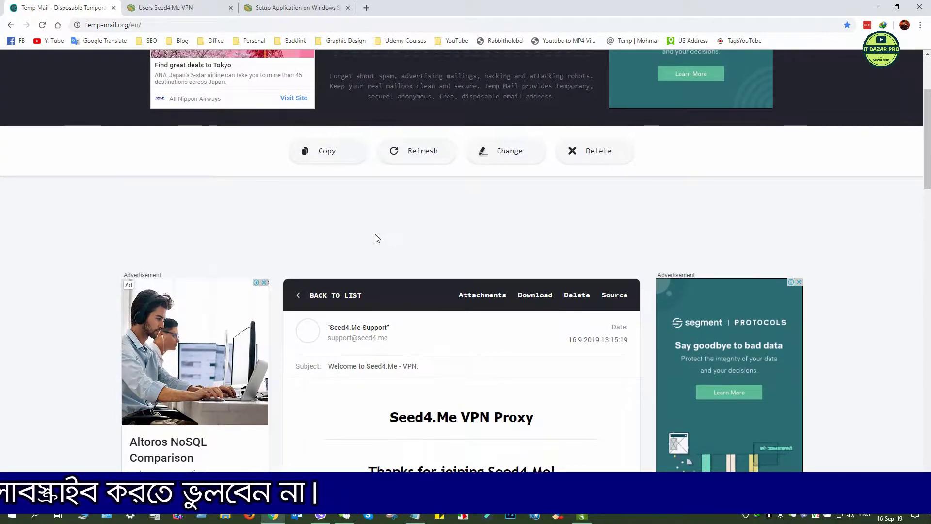
scroll(374, 239, "up", 3)
left_click(561, 170)
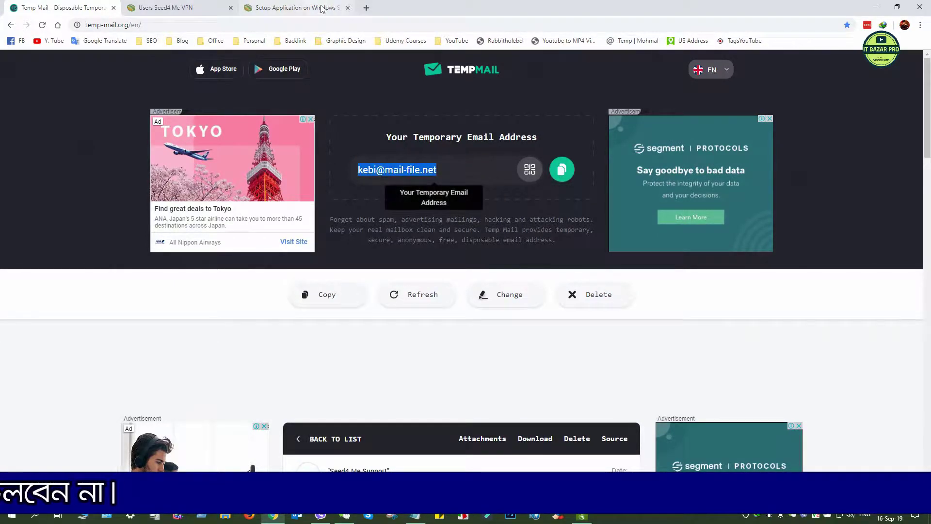
key("alt+Tab")
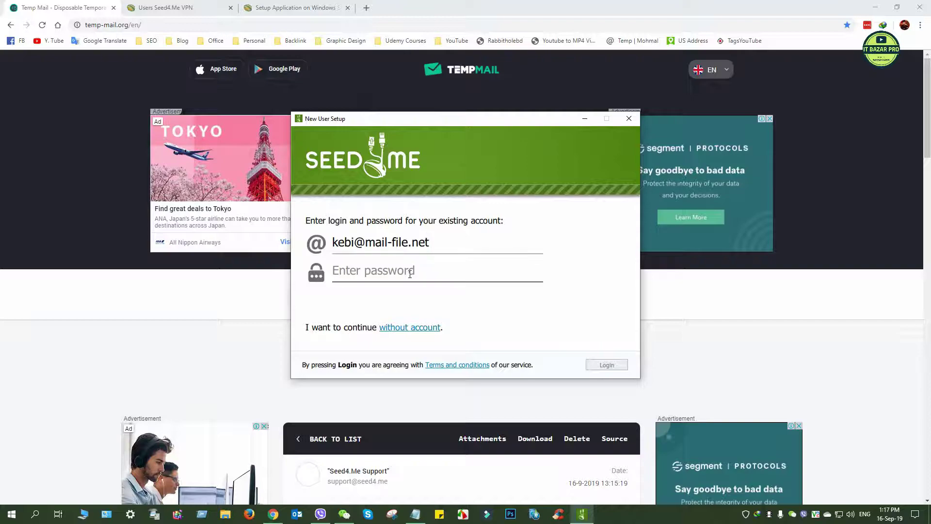
type("•••••••4")
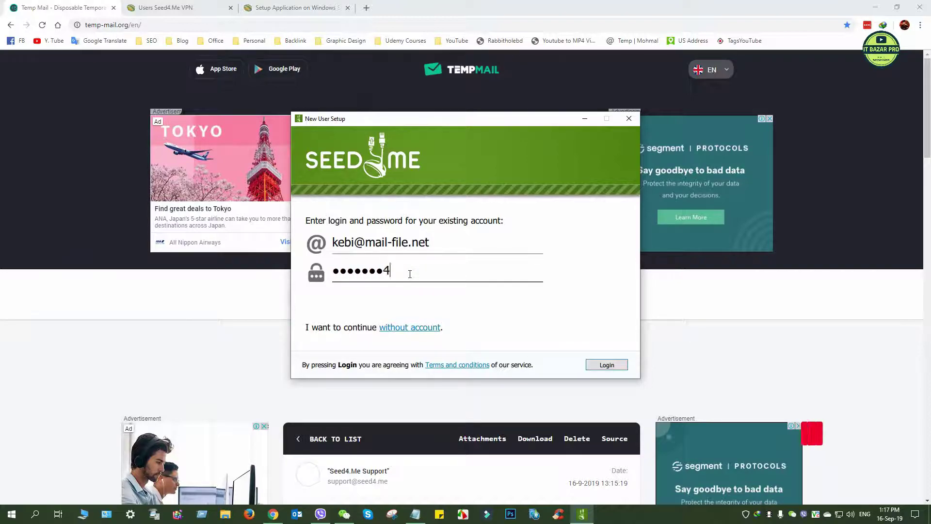
type("8")
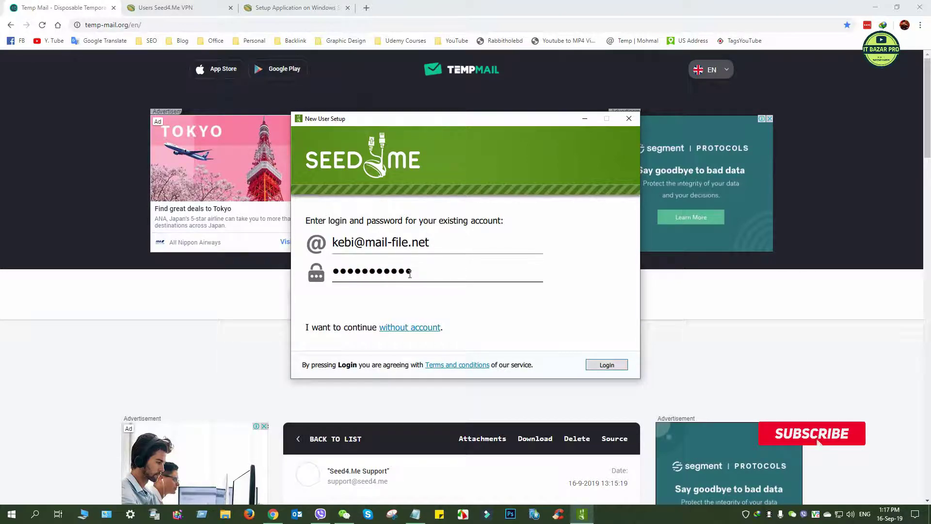
left_click(611, 369)
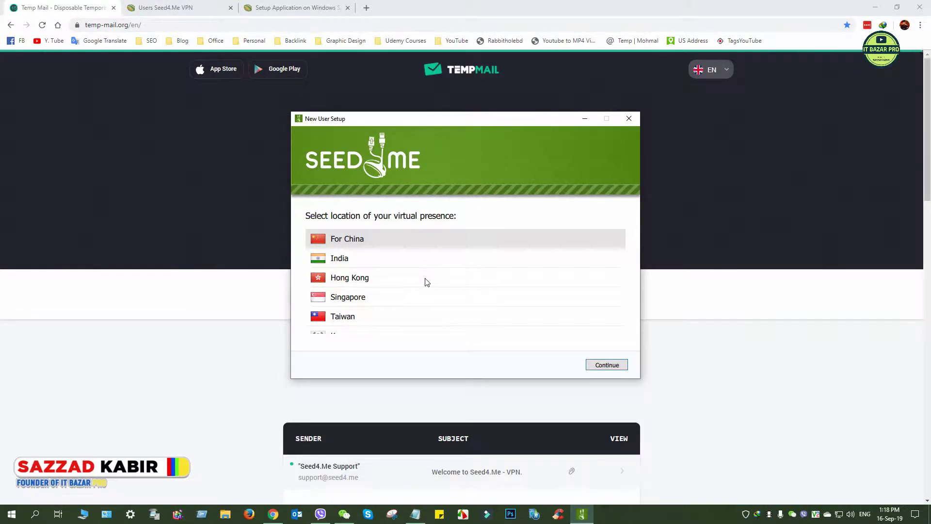
Select United States as the virtual presence location and decline the subscription offer to use the VPN free.
scroll(427, 282, "down", 2)
scroll(427, 282, "down", 5)
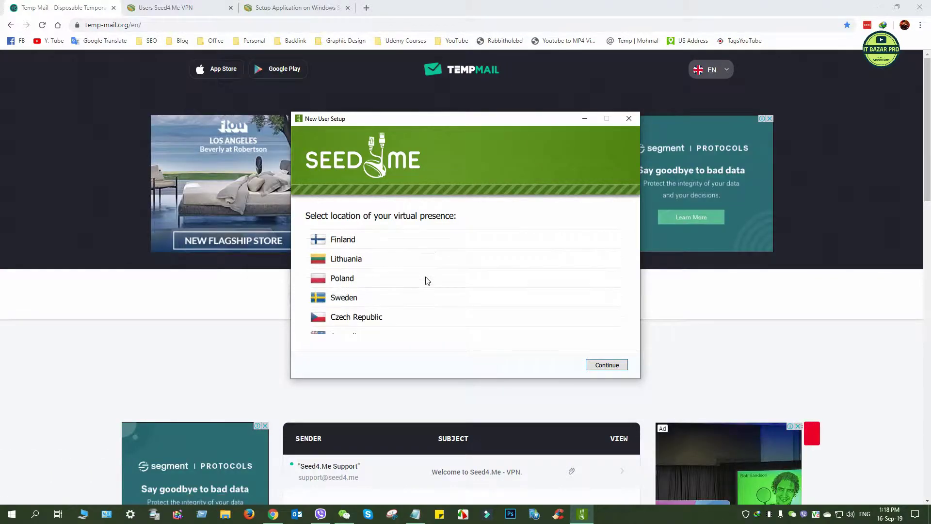
scroll(426, 282, "down", 4)
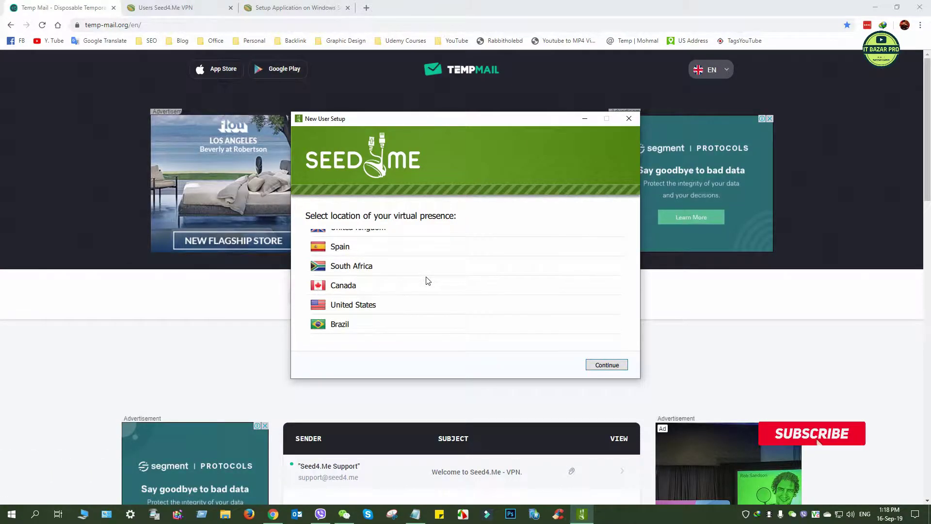
left_click(374, 305)
left_click(620, 365)
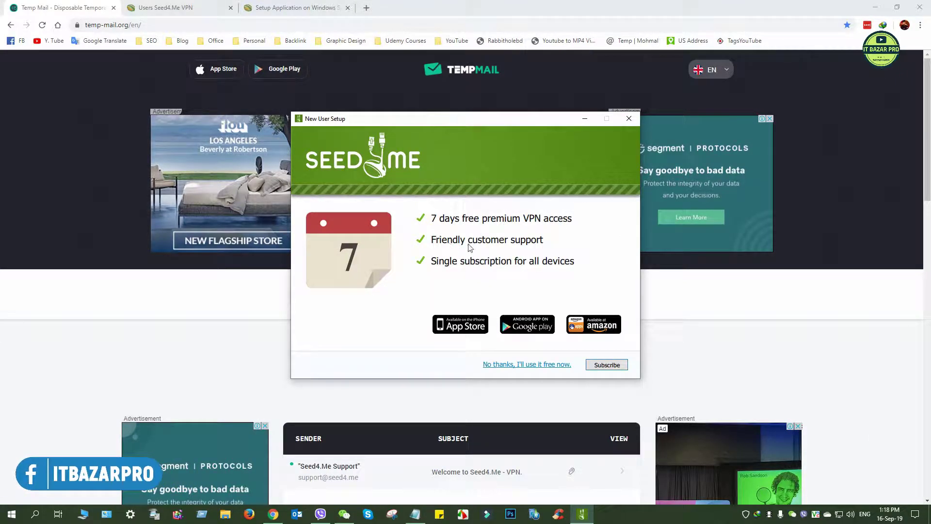
left_click(529, 364)
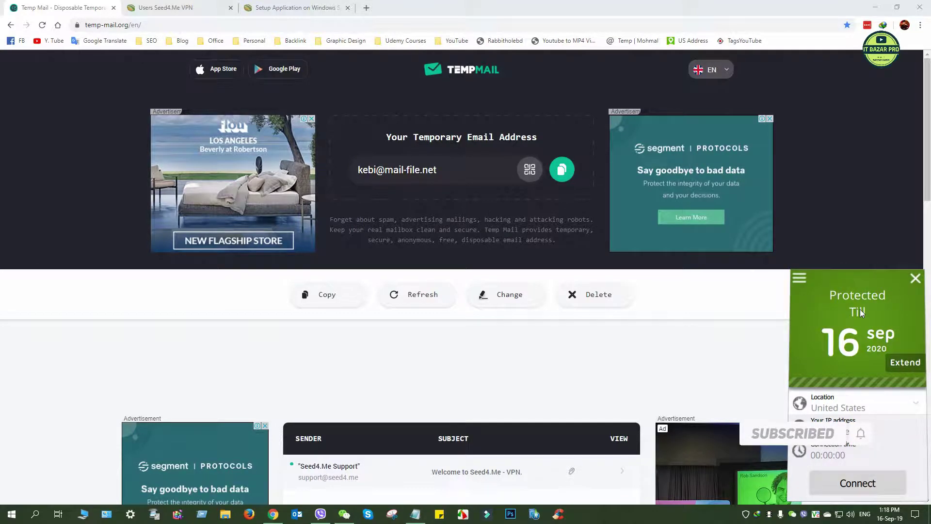
Review the Extend Access plans and payment options in the VPN app, then close that window.
left_click(914, 366)
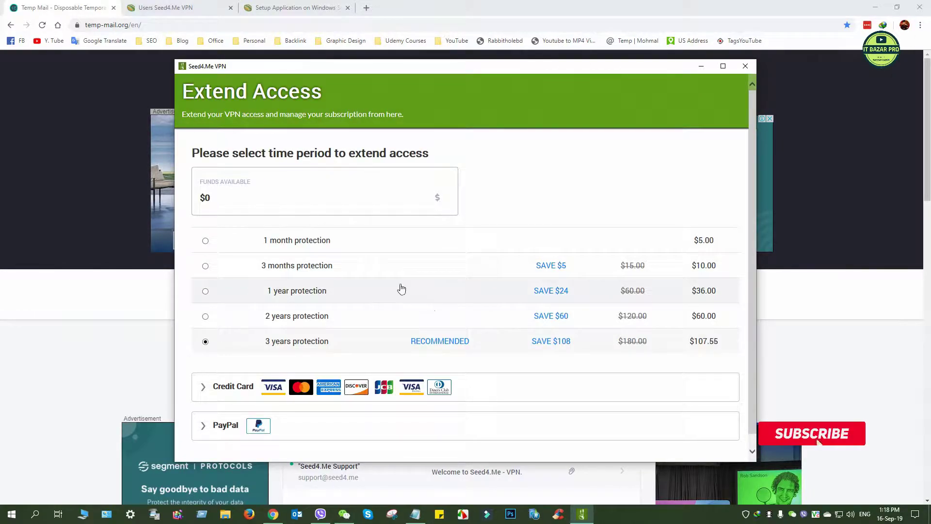
scroll(383, 325, "down", 1)
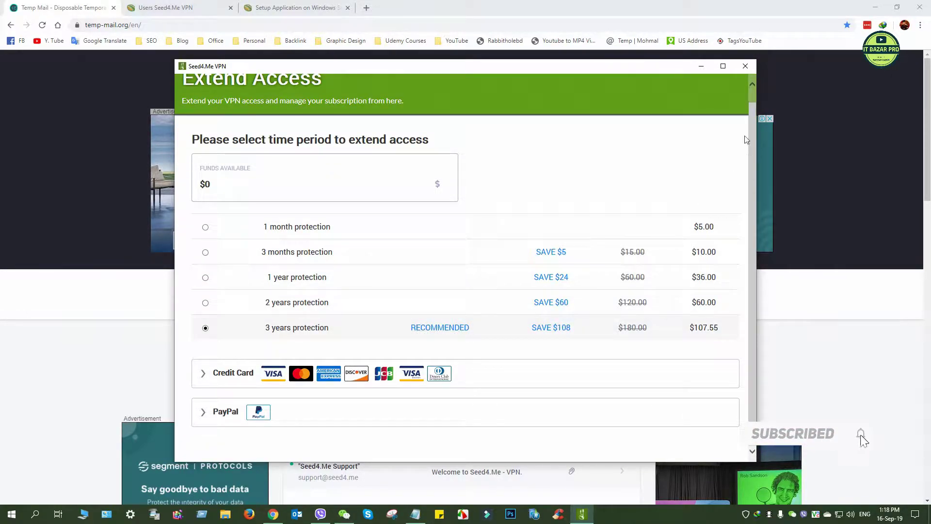
left_click(746, 68)
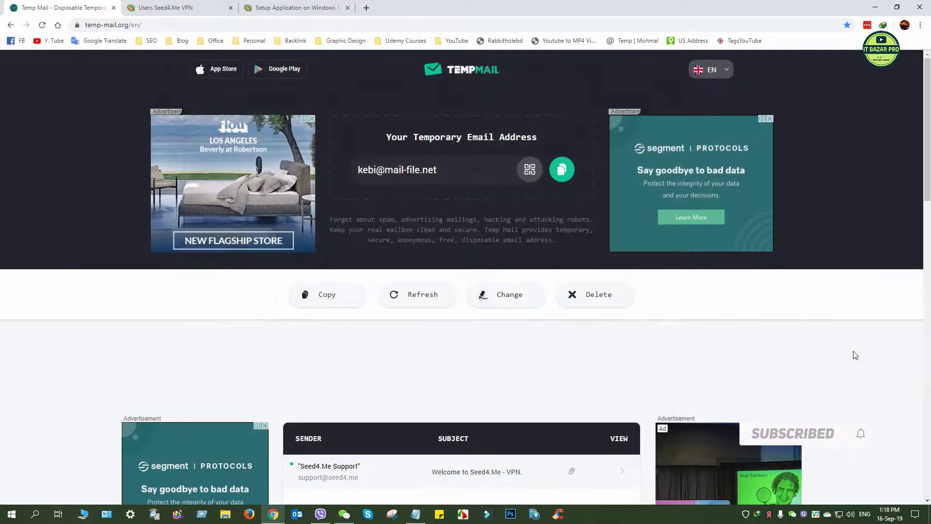
Connect the VPN to the United States, refuse PC discoverability on the new network, and reopen the VPN status window.
left_click(757, 514)
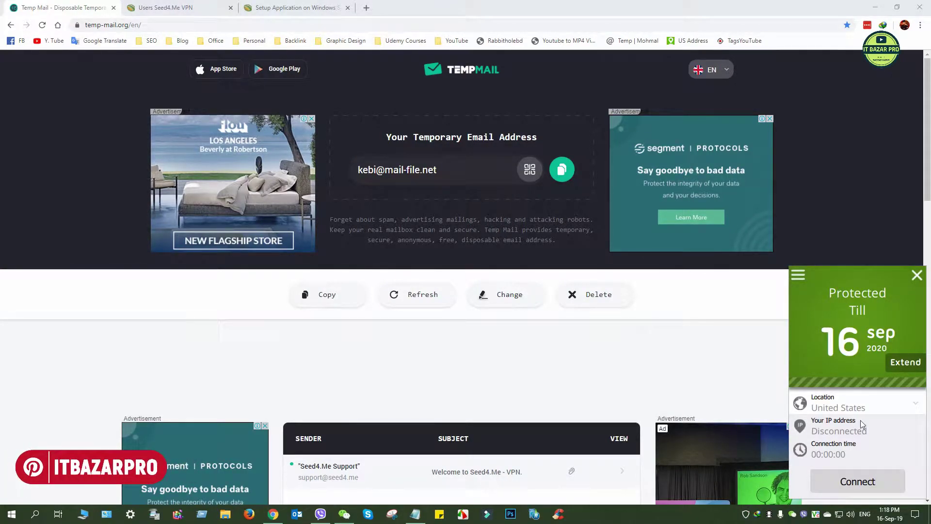
left_click(845, 480)
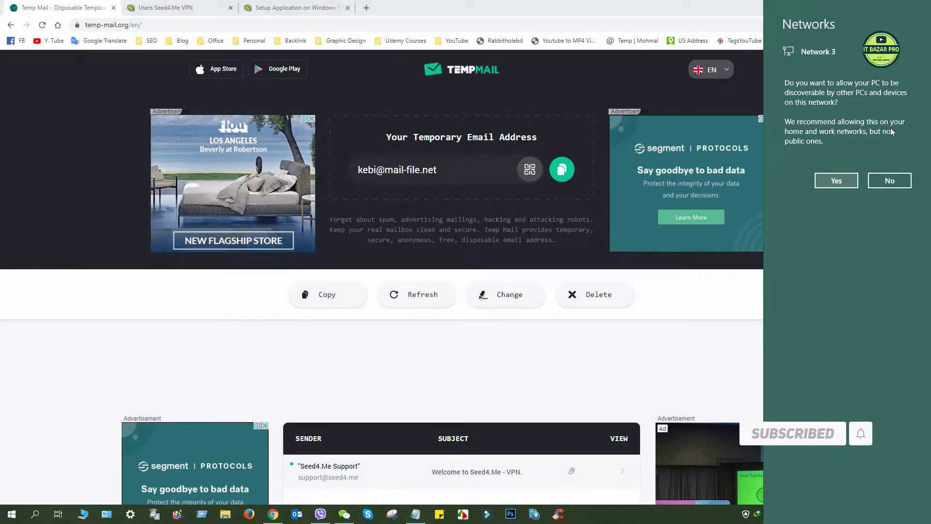
left_click(885, 180)
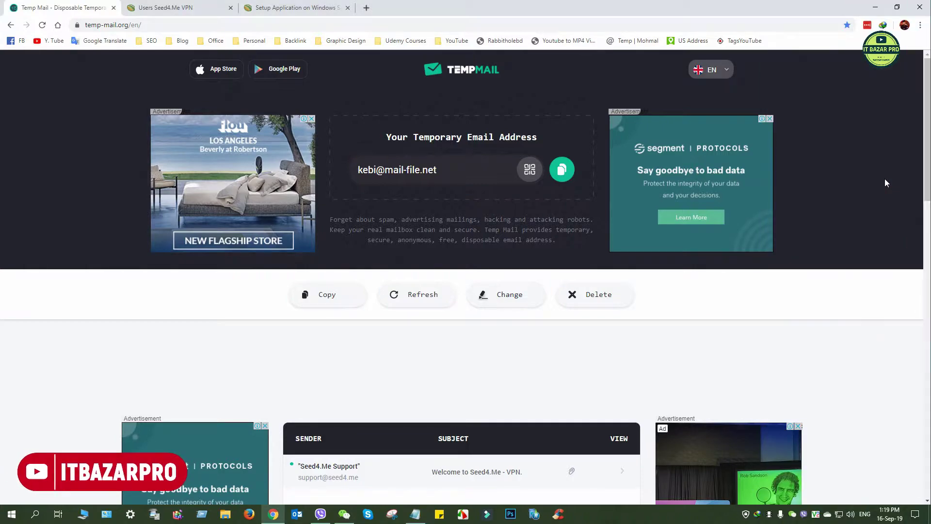
left_click(747, 514)
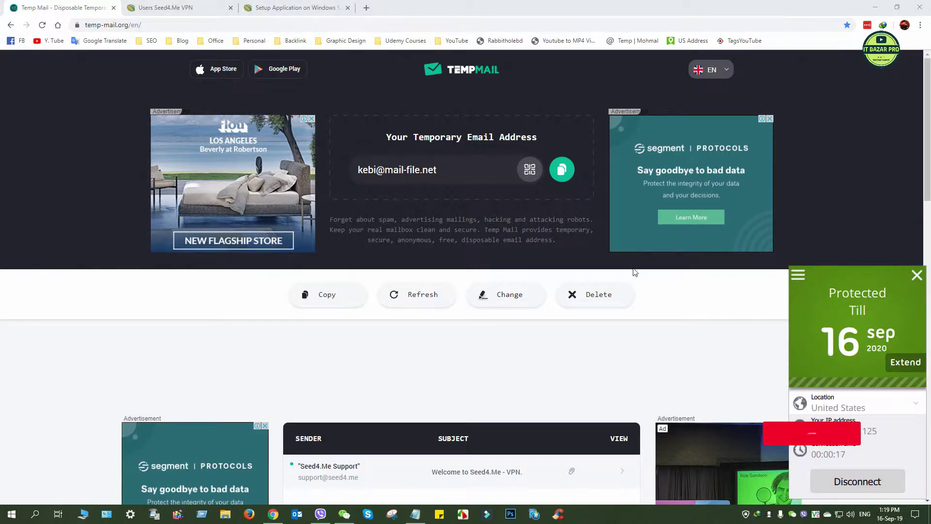
Switch to the setup instructions page in the browser and search Google for "my ip" from there.
left_click(318, 13)
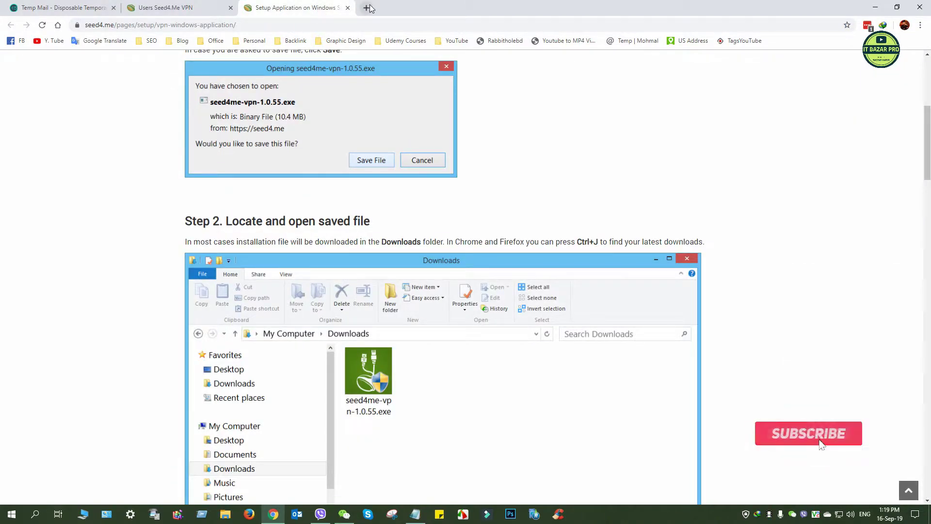
left_click(327, 22)
type("my")
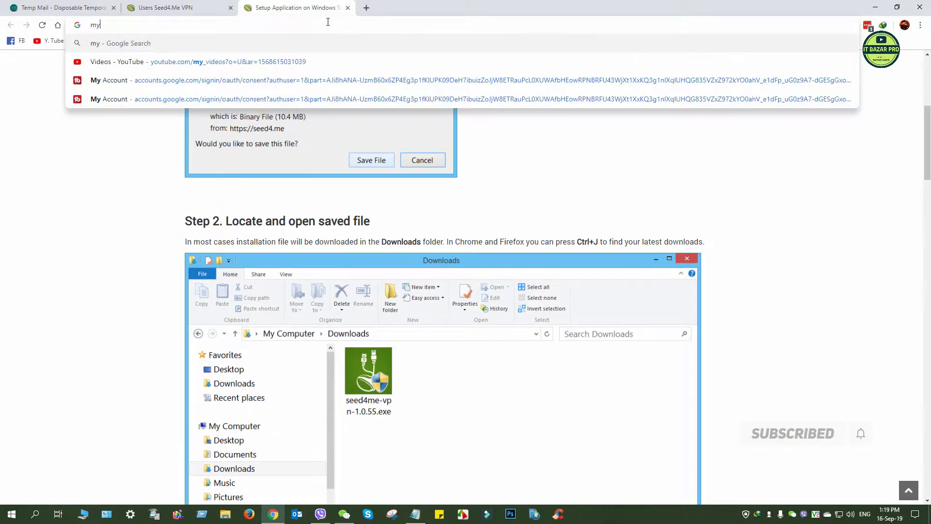
type(" ip")
key("Return")
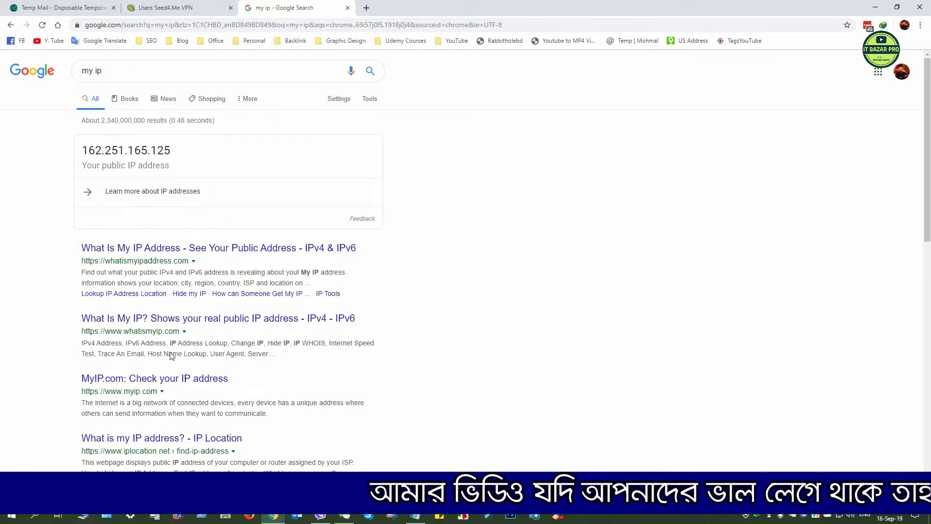
Open the whatismyipaddress.com and whatismyip.com search results in separate new tabs.
right_click(181, 247)
left_click(194, 255)
right_click(163, 321)
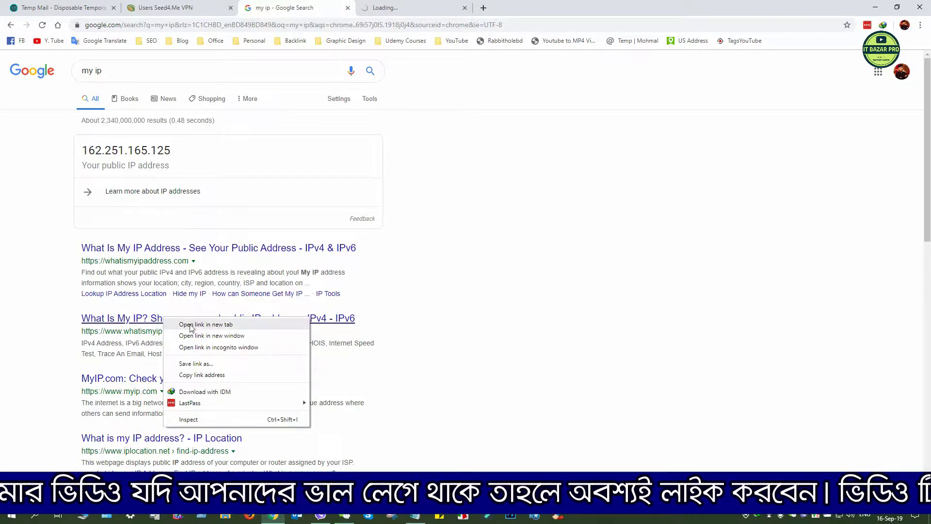
left_click(196, 329)
Check the city, region and country reported for the current IP address on whatismyipaddress.com.
left_click(414, 7)
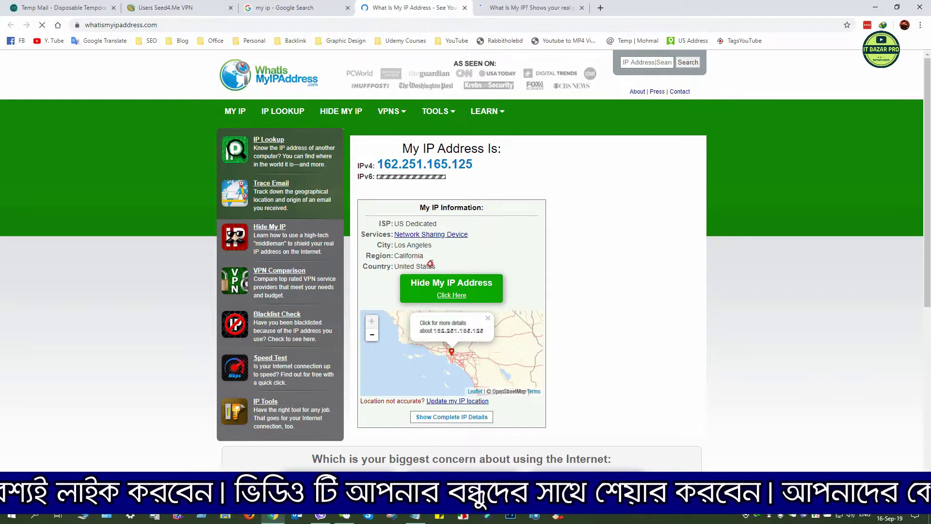
left_click_drag(430, 265, 368, 241)
left_click(435, 265)
left_click_drag(438, 267, 369, 240)
left_click(369, 240)
Check the location and ISP reported for the public IP address on whatismyip.com and look through the page.
left_click(521, 7)
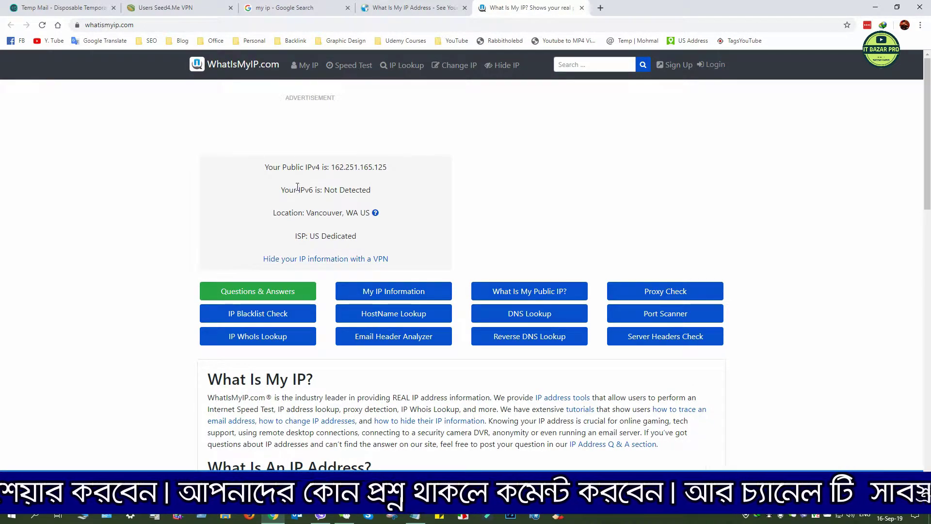
left_click_drag(325, 200, 316, 223)
left_click(341, 212)
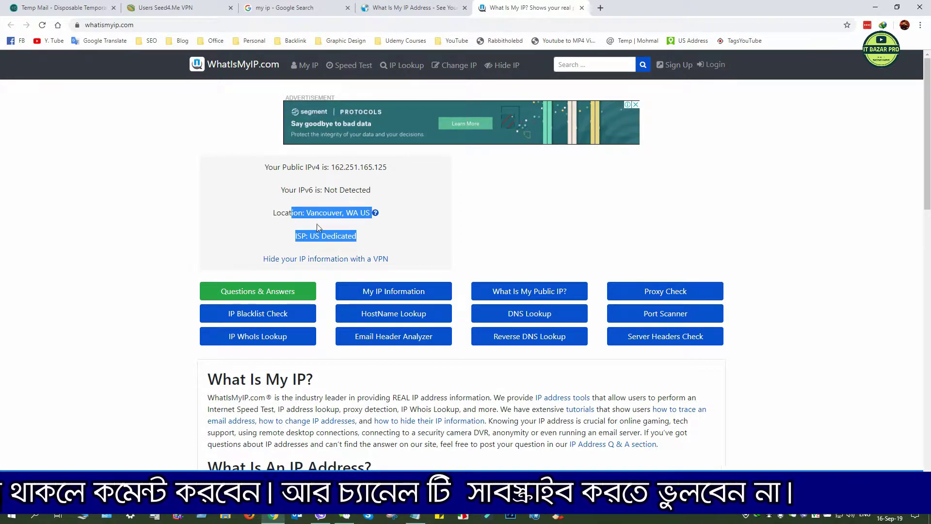
scroll(323, 221, "down", 17)
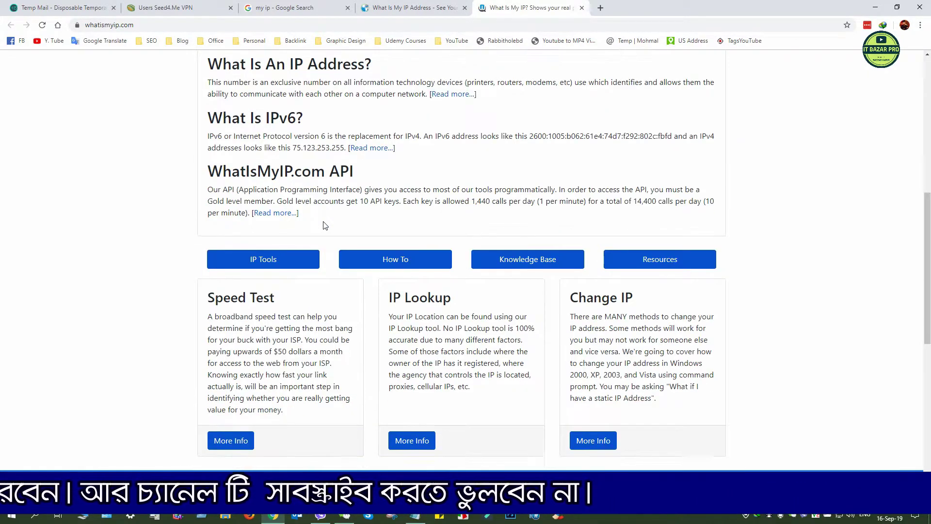
scroll(325, 226, "up", 17)
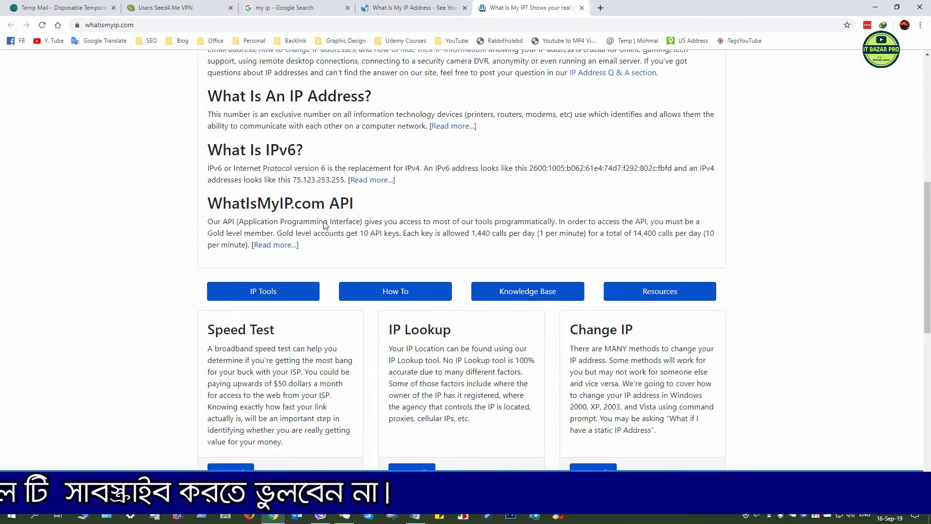
Return to the whatismyipaddress.com page and dismiss its notification permission request.
left_click(427, 8)
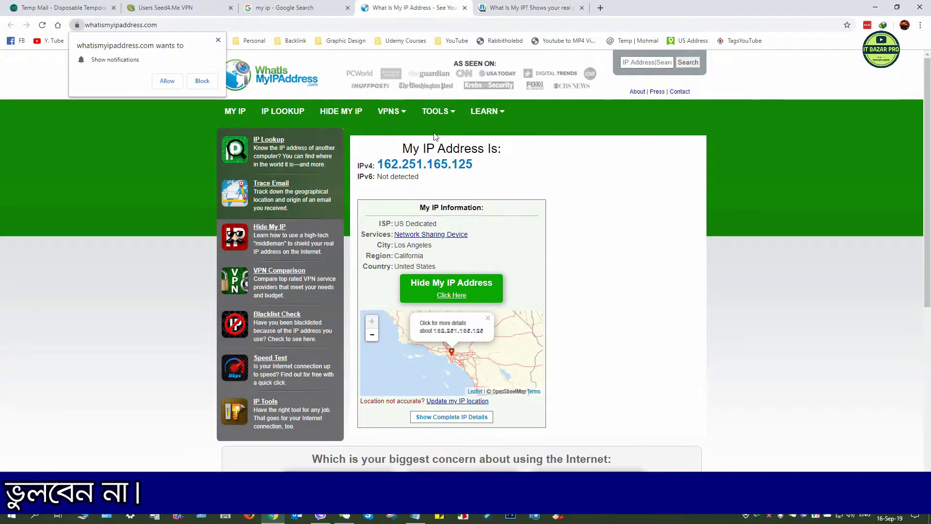
left_click(217, 40)
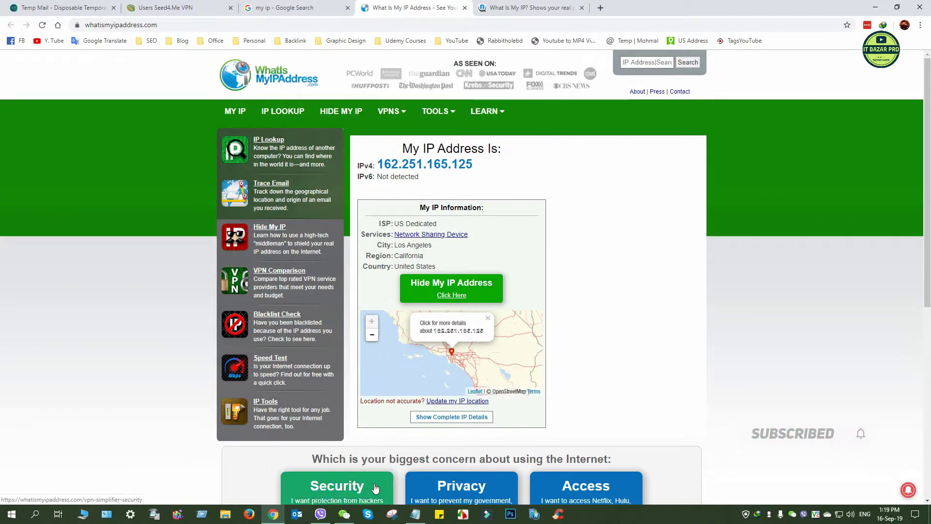
left_click(392, 515)
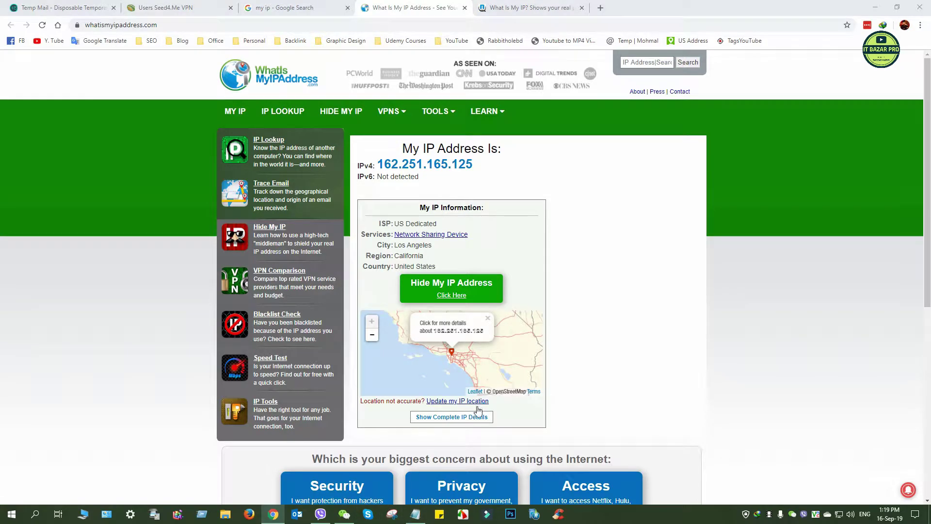